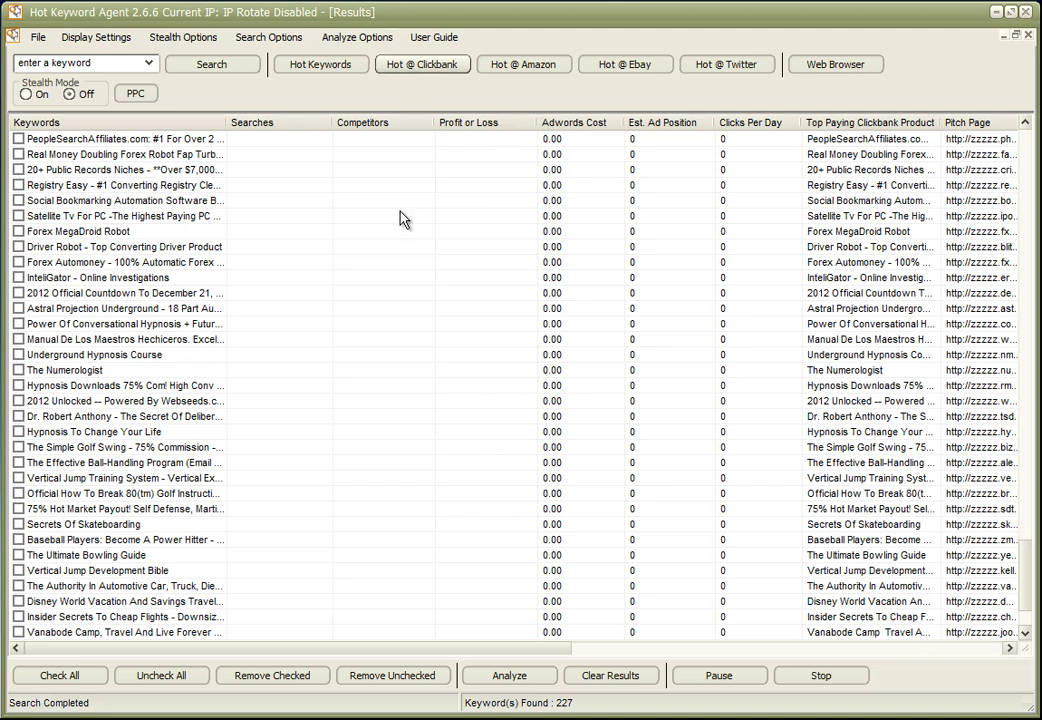
- Sort the Clickbank product results by Gravity from highest to lowest
{"action": "left_click", "coordinate": [694, 650]}
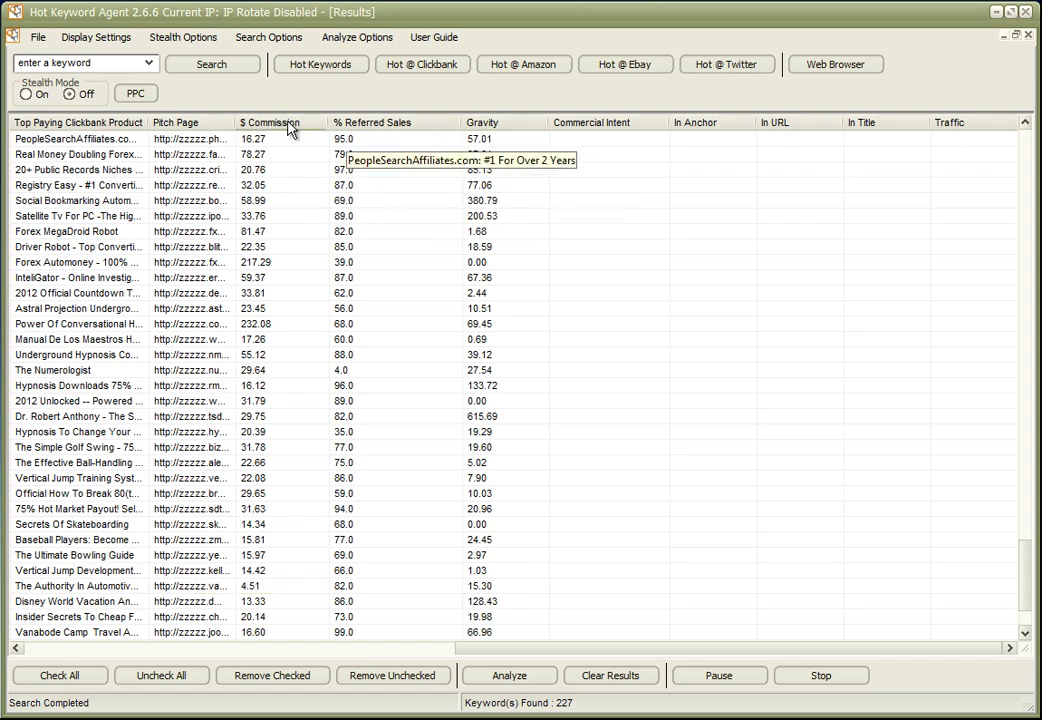
{"action": "right_click", "coordinate": [508, 127]}
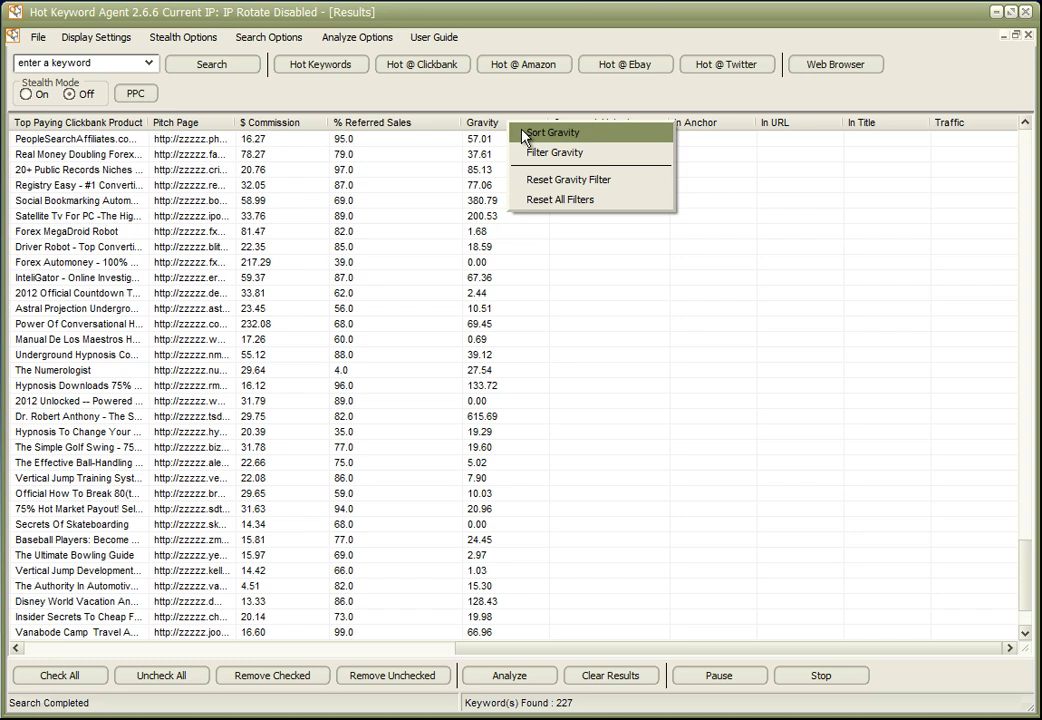
{"action": "left_click", "coordinate": [522, 135]}
{"action": "right_click", "coordinate": [509, 131]}
{"action": "left_click", "coordinate": [522, 137]}
{"action": "left_click", "coordinate": [522, 137]}
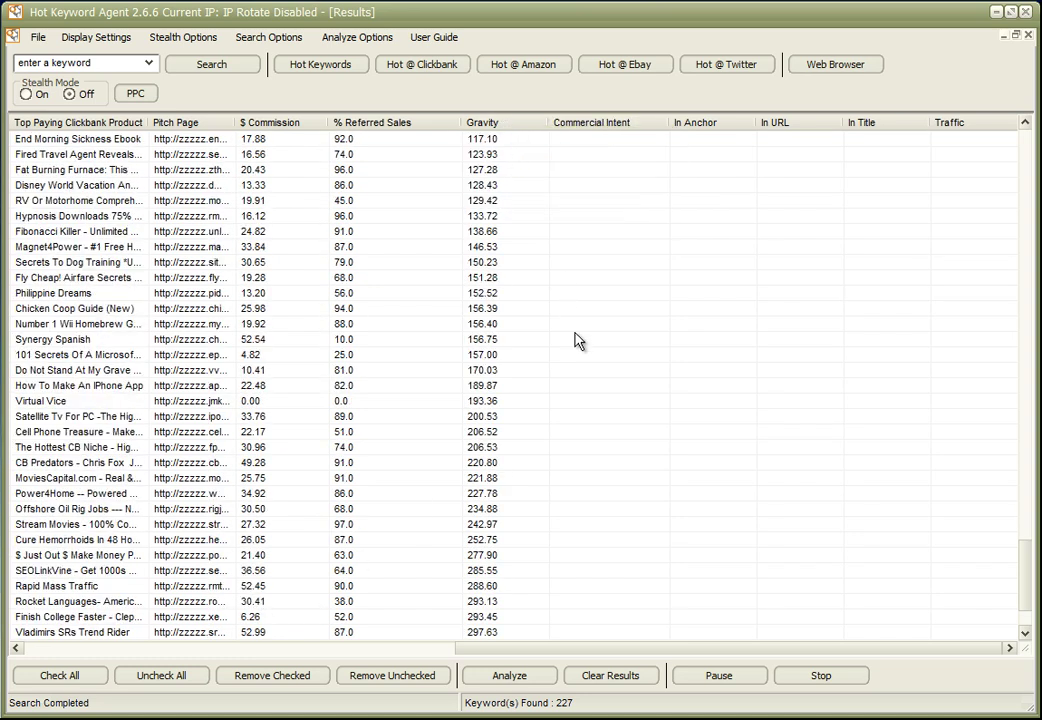
{"action": "right_click", "coordinate": [504, 125]}
{"action": "left_click", "coordinate": [540, 133]}
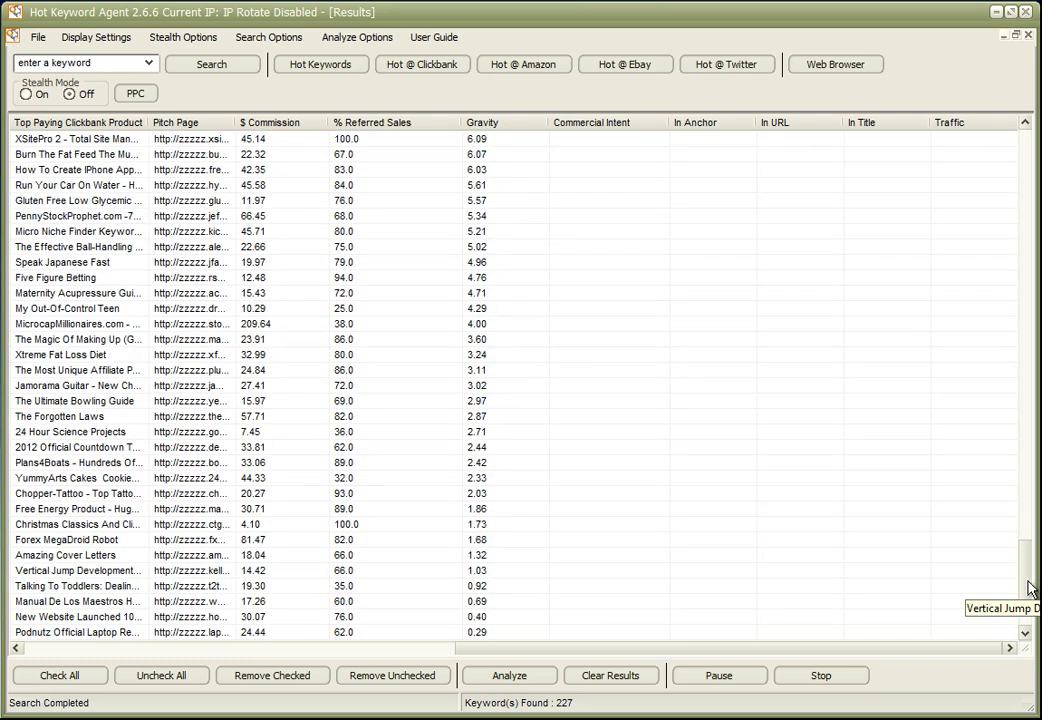
{"action": "left_click_drag", "start_coordinate": [1026, 577], "coordinate": [1016, 98]}
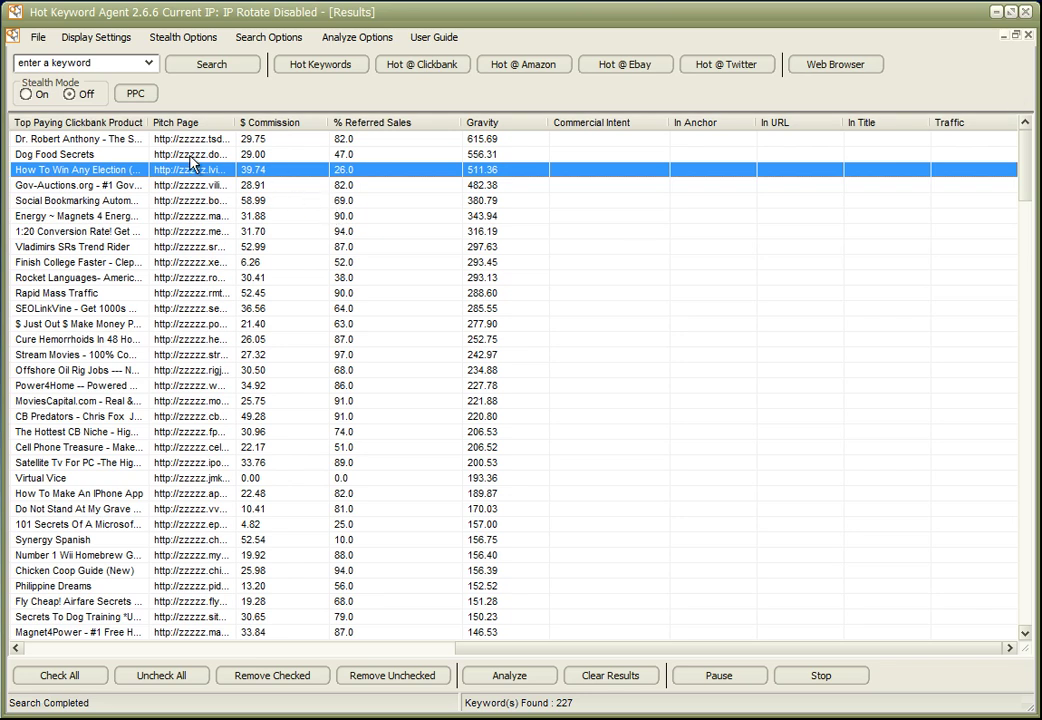
- Widen the Keywords column to show more of the product titles
{"action": "left_click", "coordinate": [398, 139]}
{"action": "left_click_drag", "start_coordinate": [525, 651], "coordinate": [107, 660]}
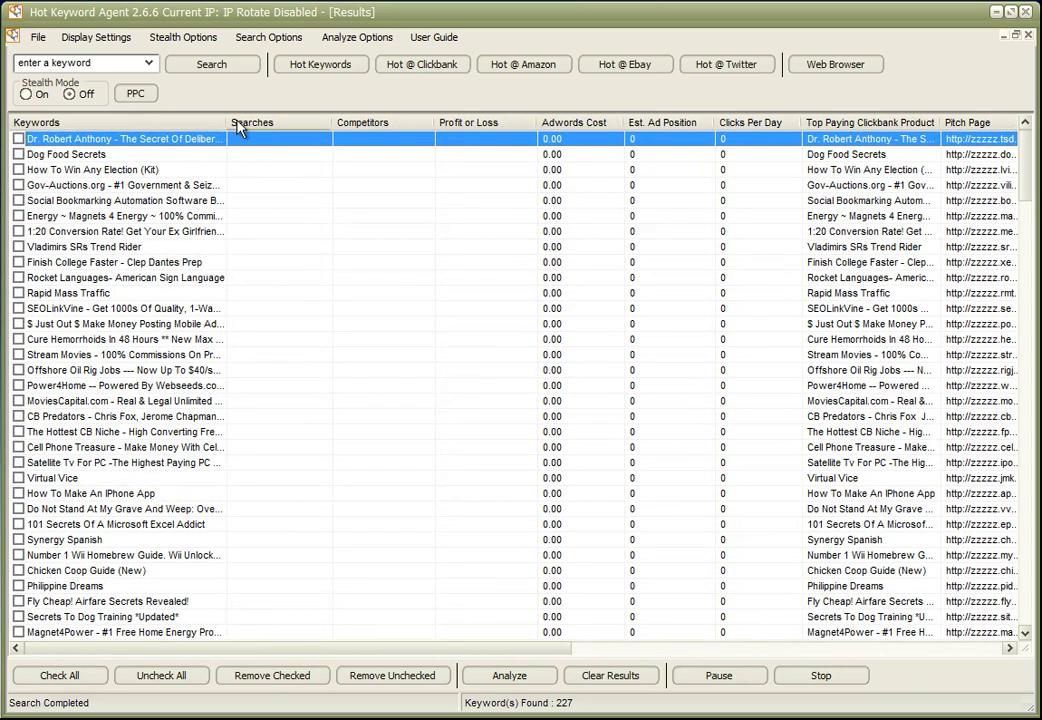
{"action": "left_click_drag", "start_coordinate": [227, 123], "coordinate": [349, 127]}
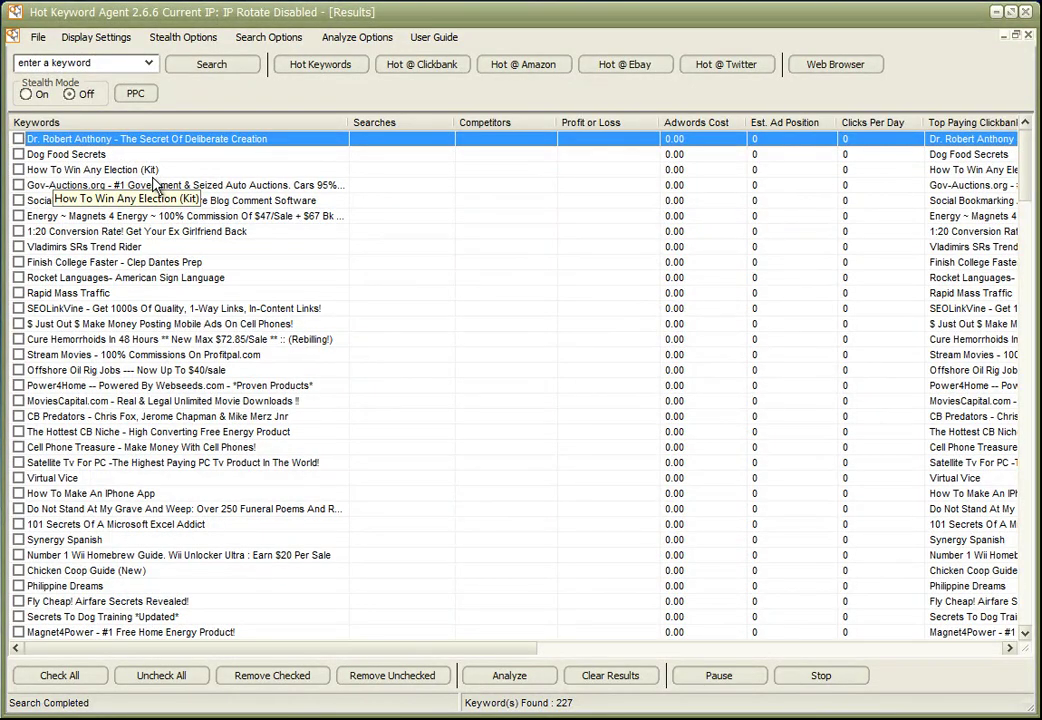
- Get keyword ideas for the Social Bookmarking Automation Software product without exporting the existing work
{"action": "left_click", "coordinate": [277, 204]}
{"action": "left_click_drag", "start_coordinate": [509, 650], "coordinate": [800, 675]}
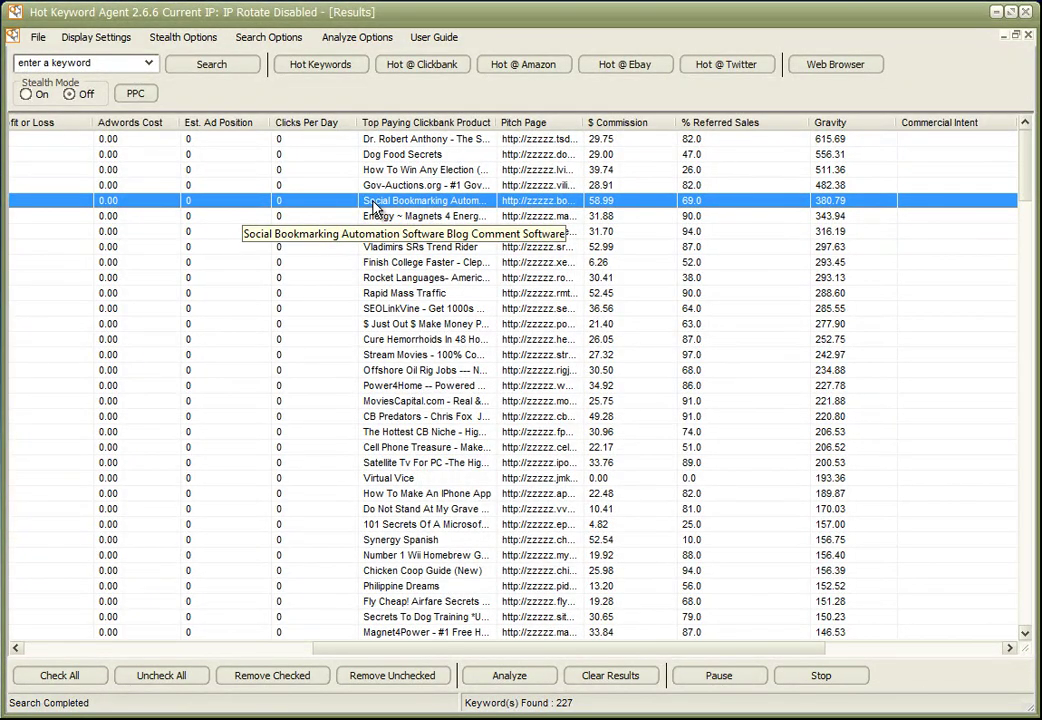
{"action": "right_click", "coordinate": [375, 205]}
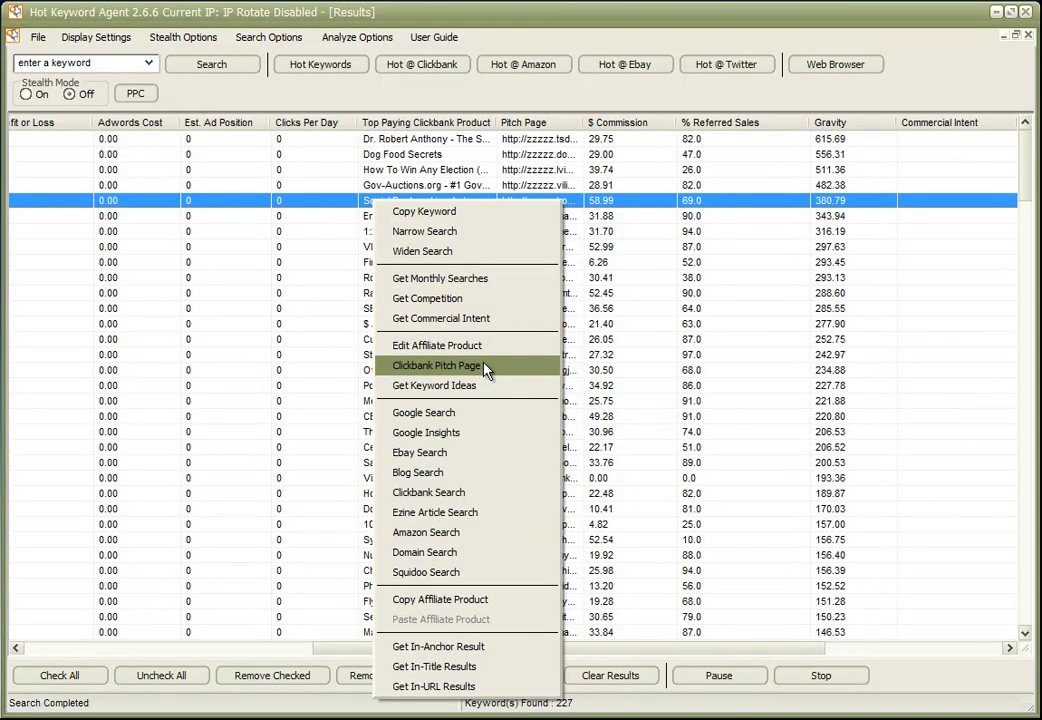
{"action": "left_click", "coordinate": [437, 387]}
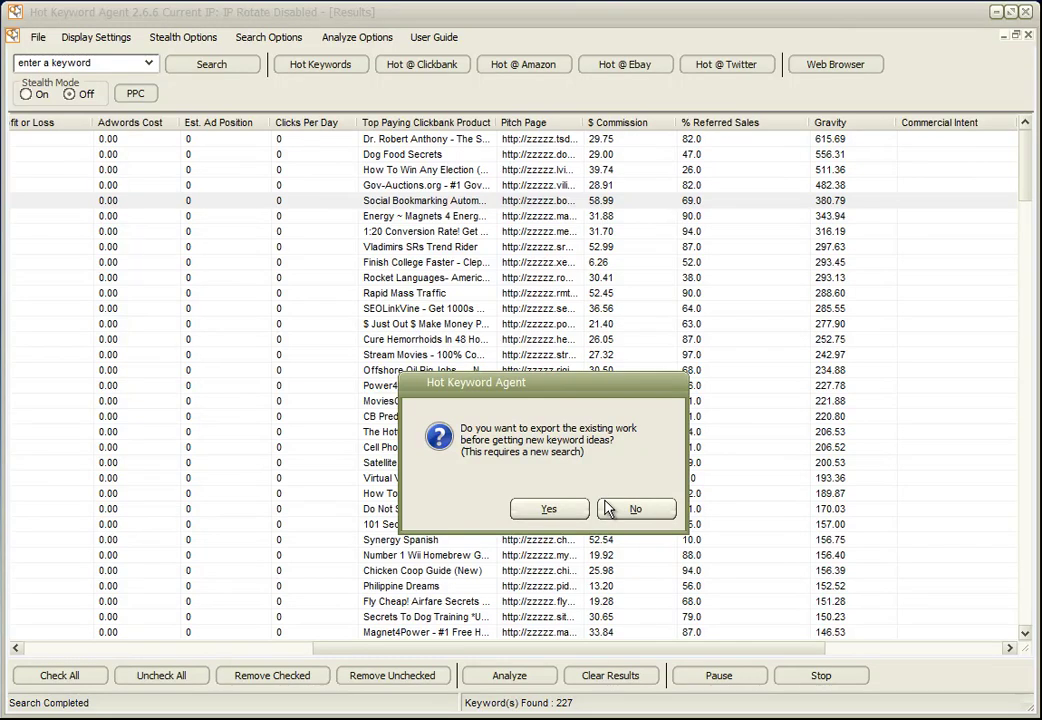
{"action": "left_click", "coordinate": [632, 510]}
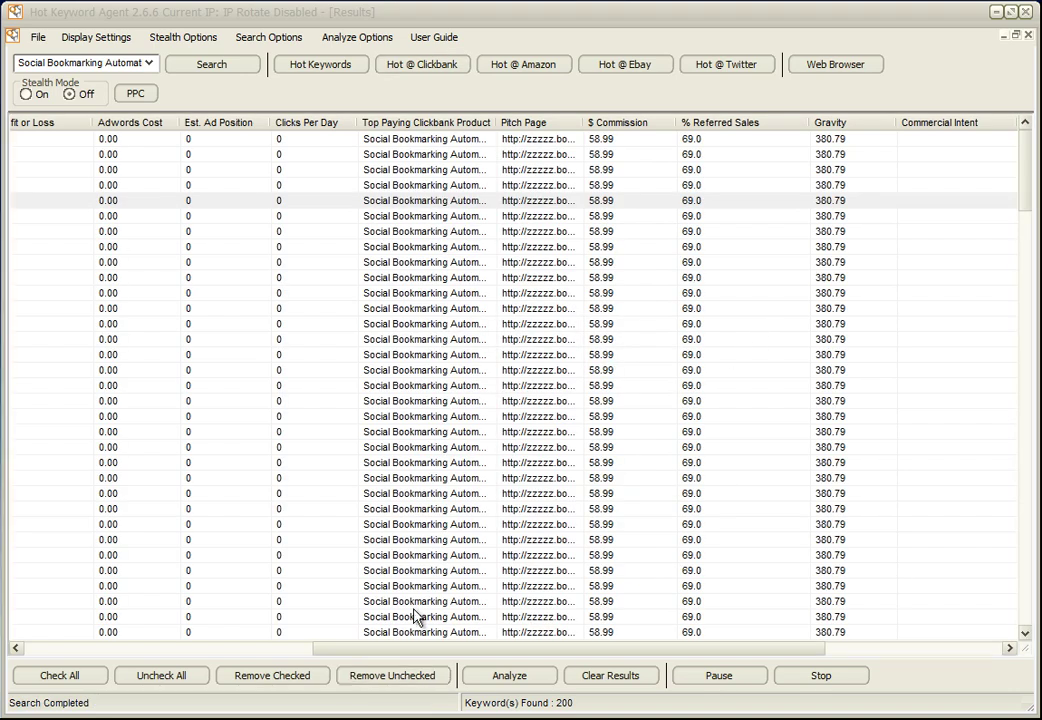
- Analyze all found keywords for monthly searches and competition only, with Show Clickbank Results and Show Profitability Results turned off
{"action": "left_click_drag", "start_coordinate": [333, 651], "coordinate": [49, 656]}
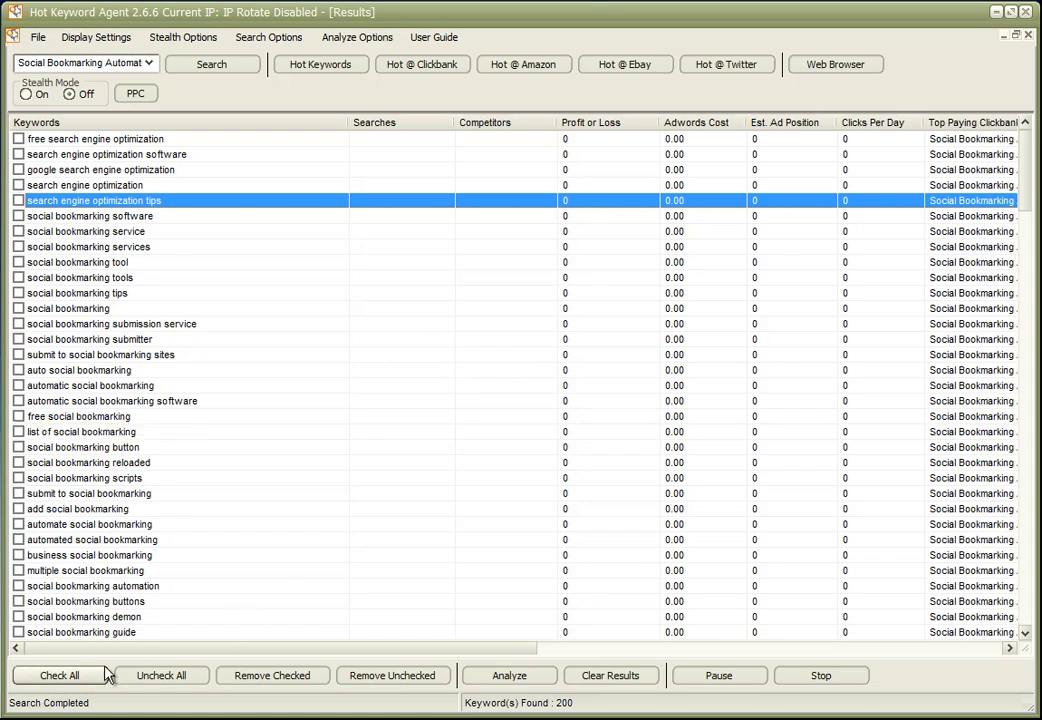
{"action": "left_click", "coordinate": [62, 676]}
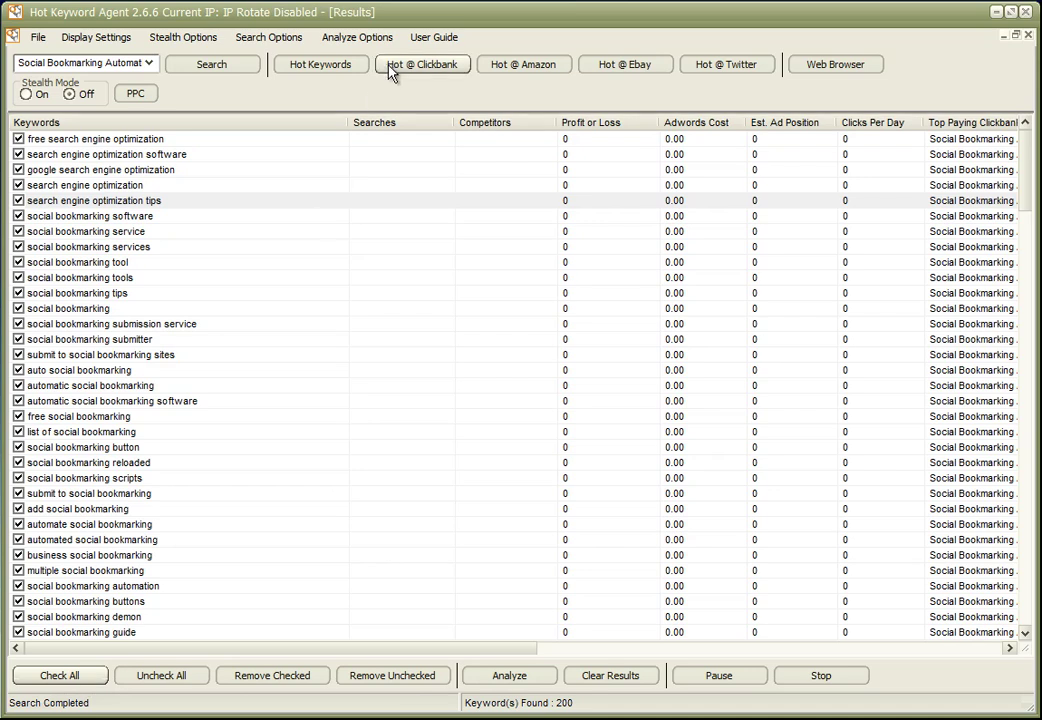
{"action": "left_click", "coordinate": [360, 40]}
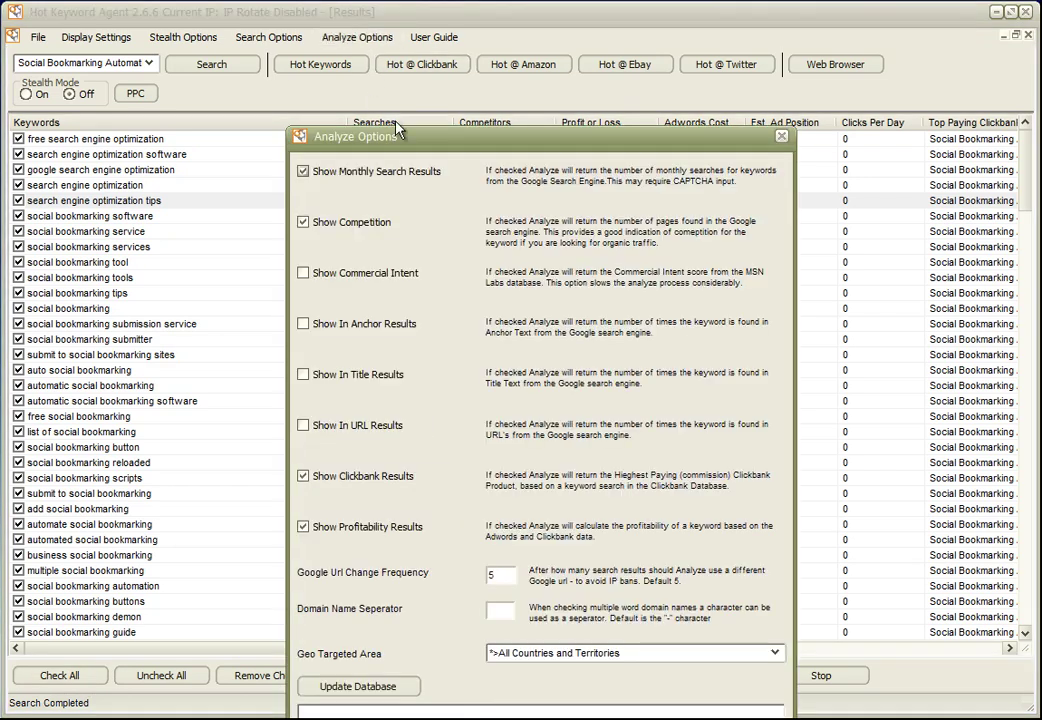
{"action": "left_click_drag", "start_coordinate": [422, 147], "coordinate": [410, 58]}
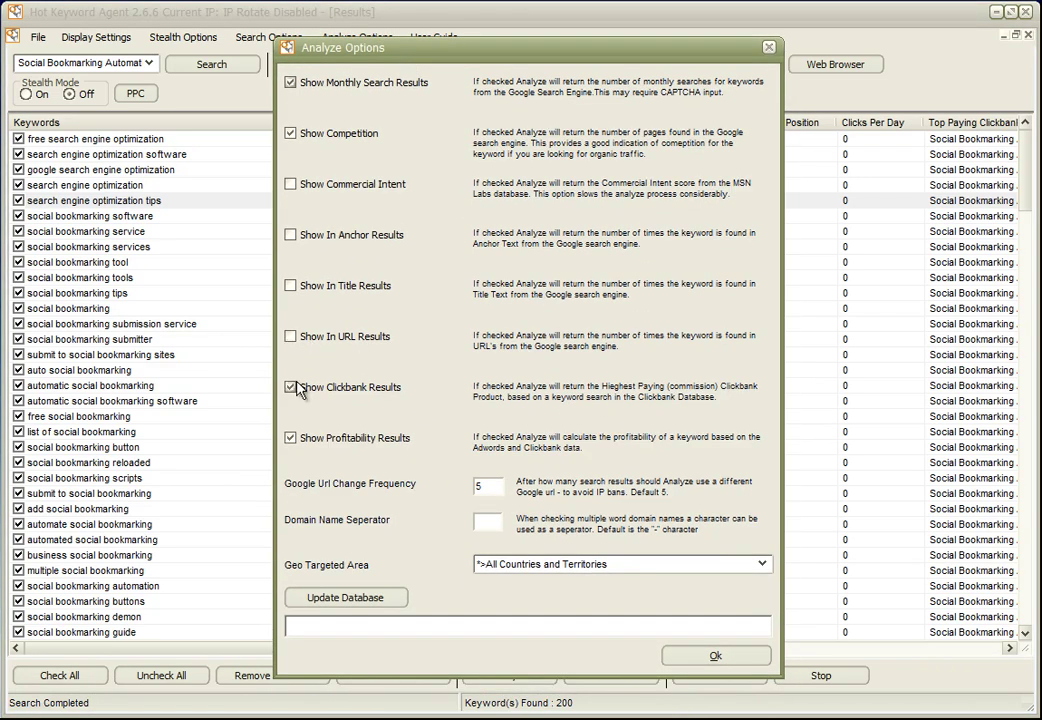
{"action": "left_click", "coordinate": [294, 389]}
{"action": "left_click", "coordinate": [291, 439]}
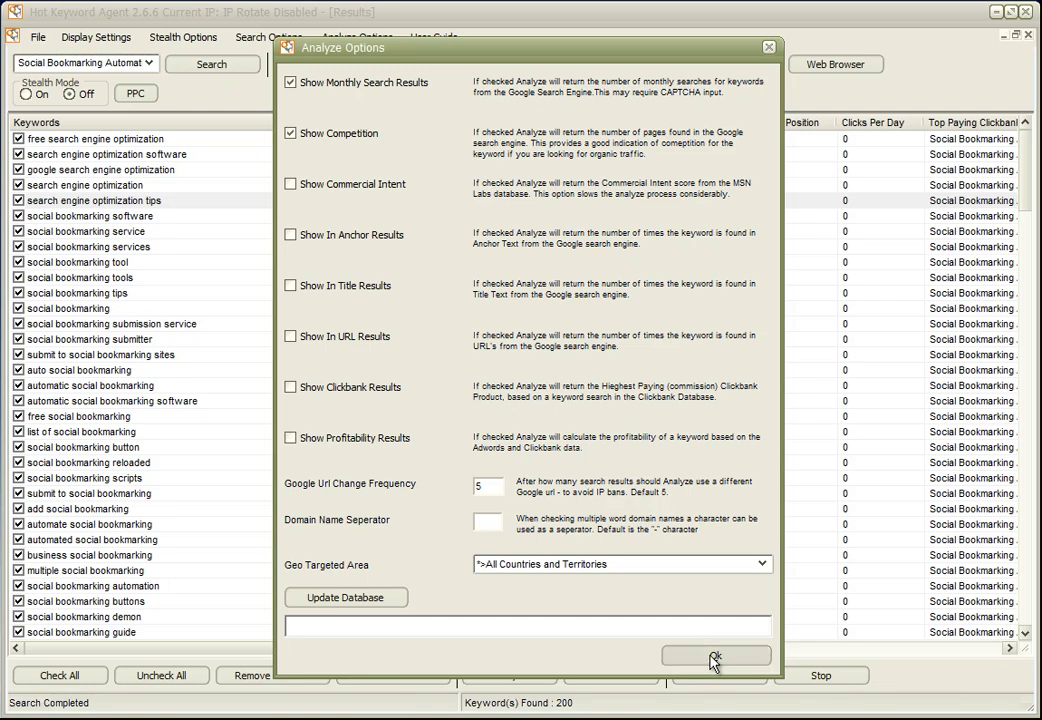
{"action": "left_click", "coordinate": [714, 658]}
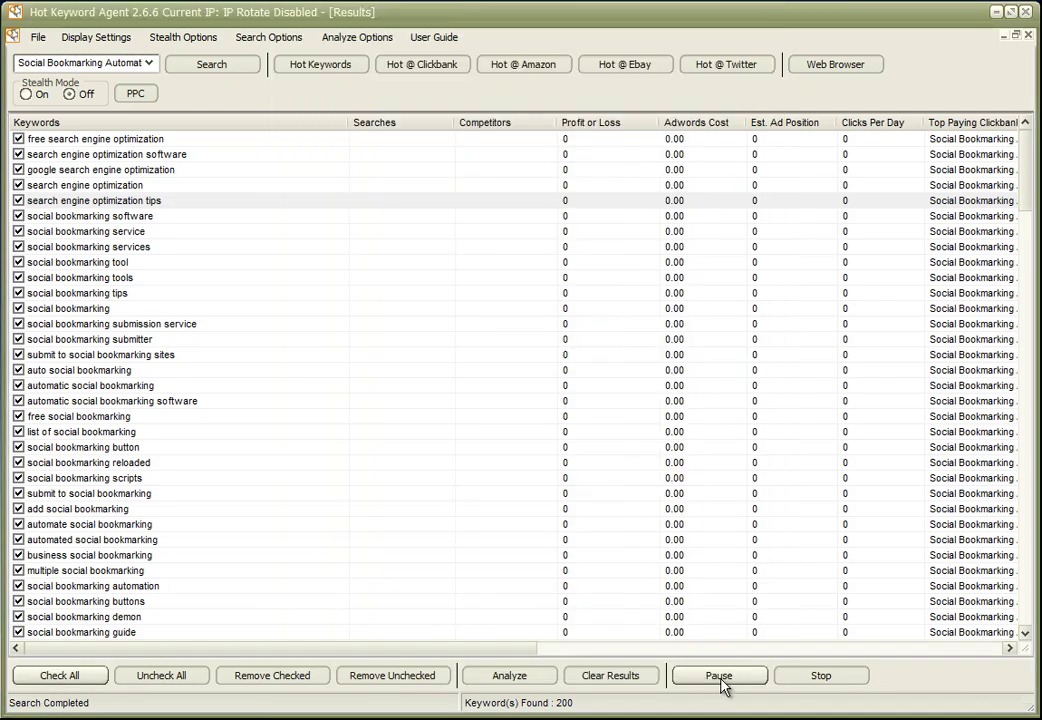
{"action": "left_click", "coordinate": [509, 676]}
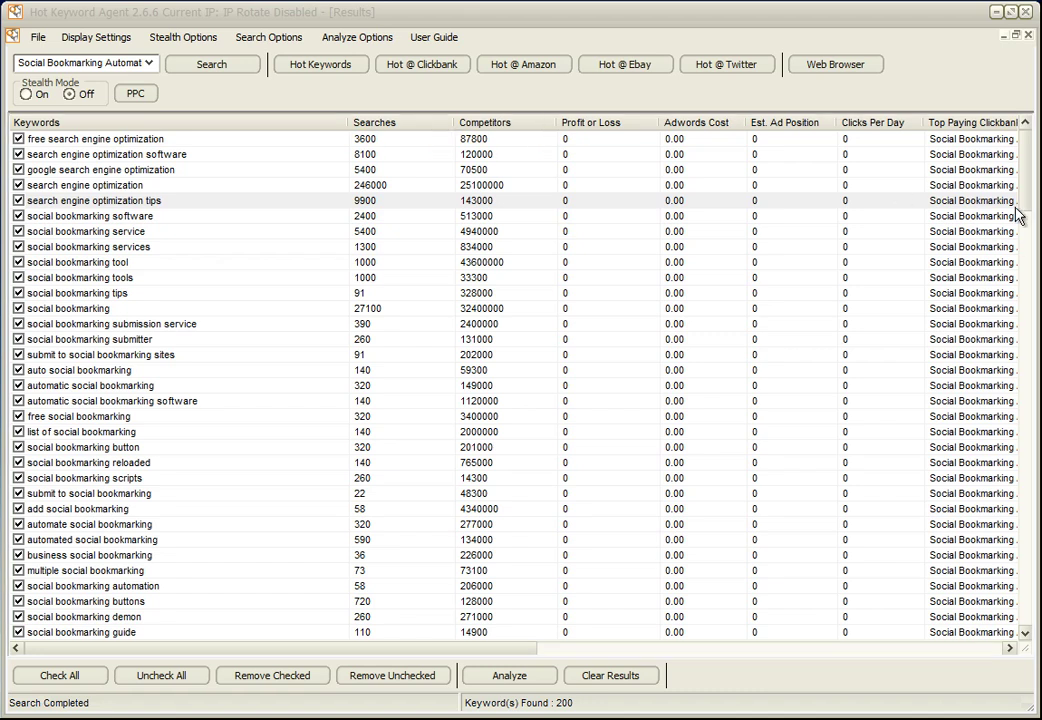
- Filter the keywords to a maximum of 250000 competitors
{"action": "left_click_drag", "start_coordinate": [1025, 198], "coordinate": [233, 117]}
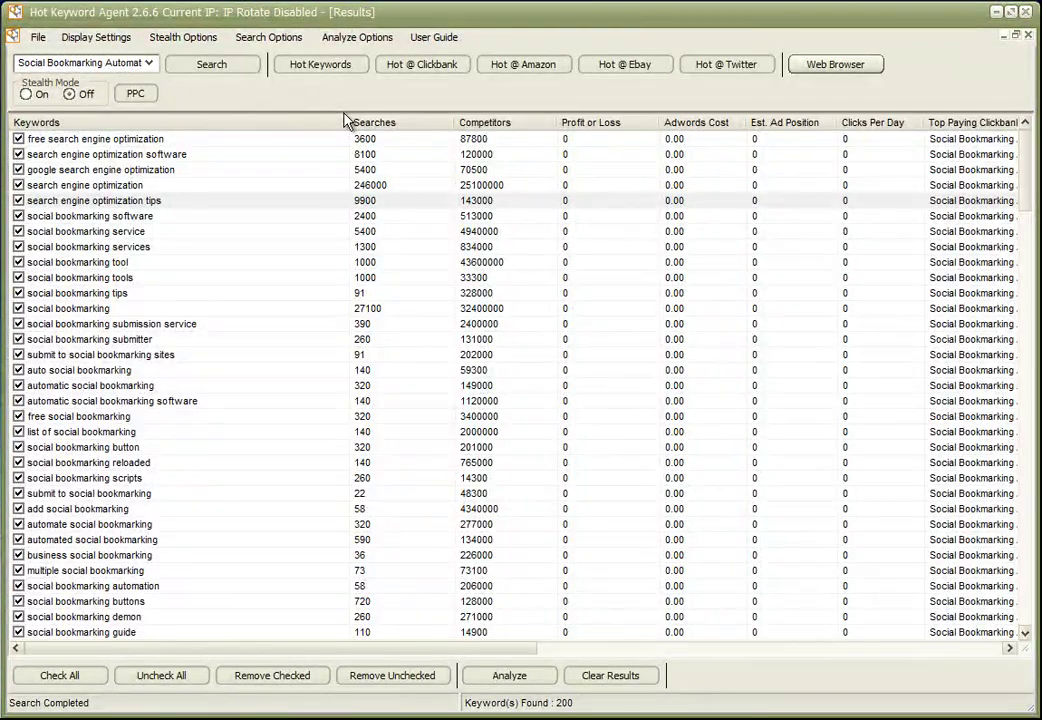
{"action": "right_click", "coordinate": [494, 128]}
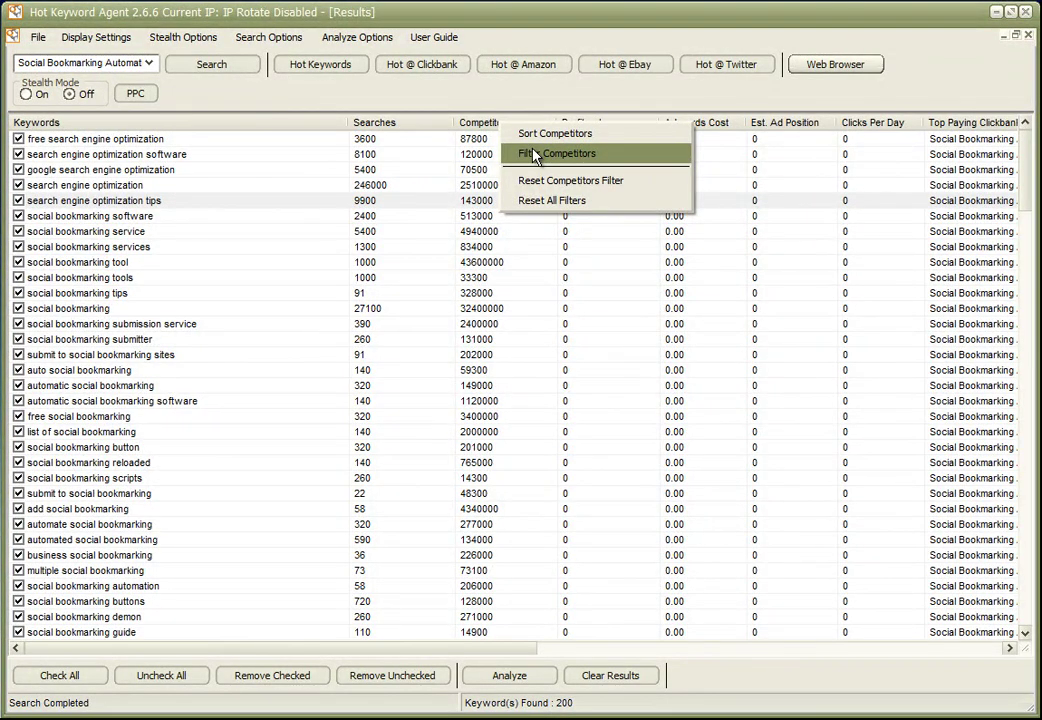
{"action": "left_click", "coordinate": [535, 155]}
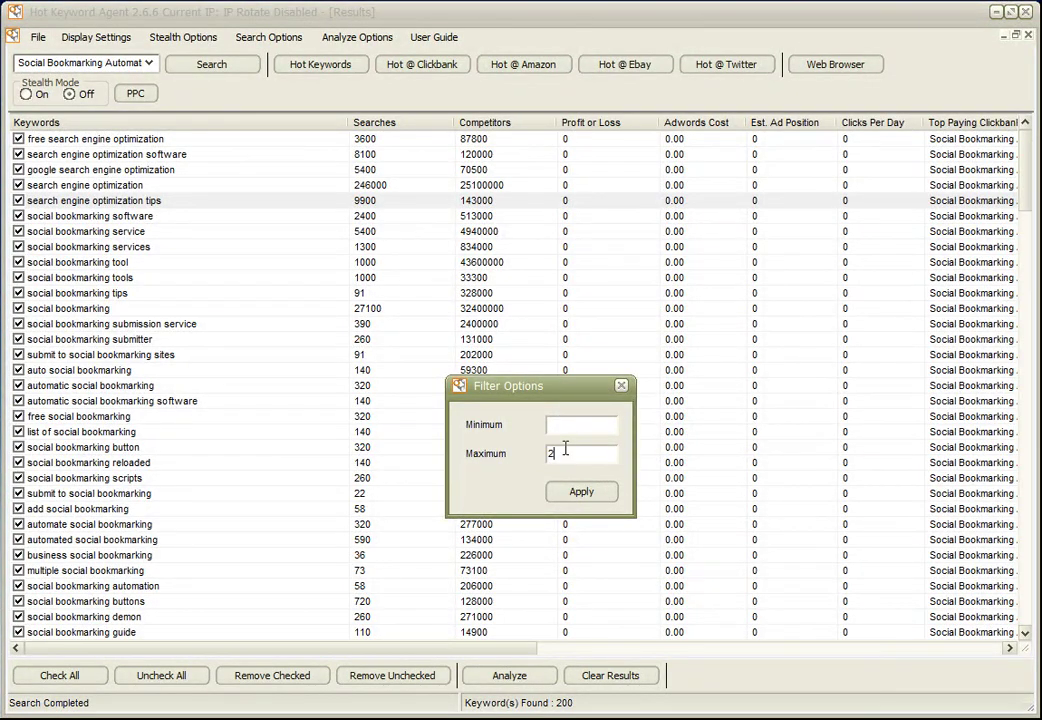
{"action": "left_click", "coordinate": [565, 447]}
{"action": "type", "text": "250000"}
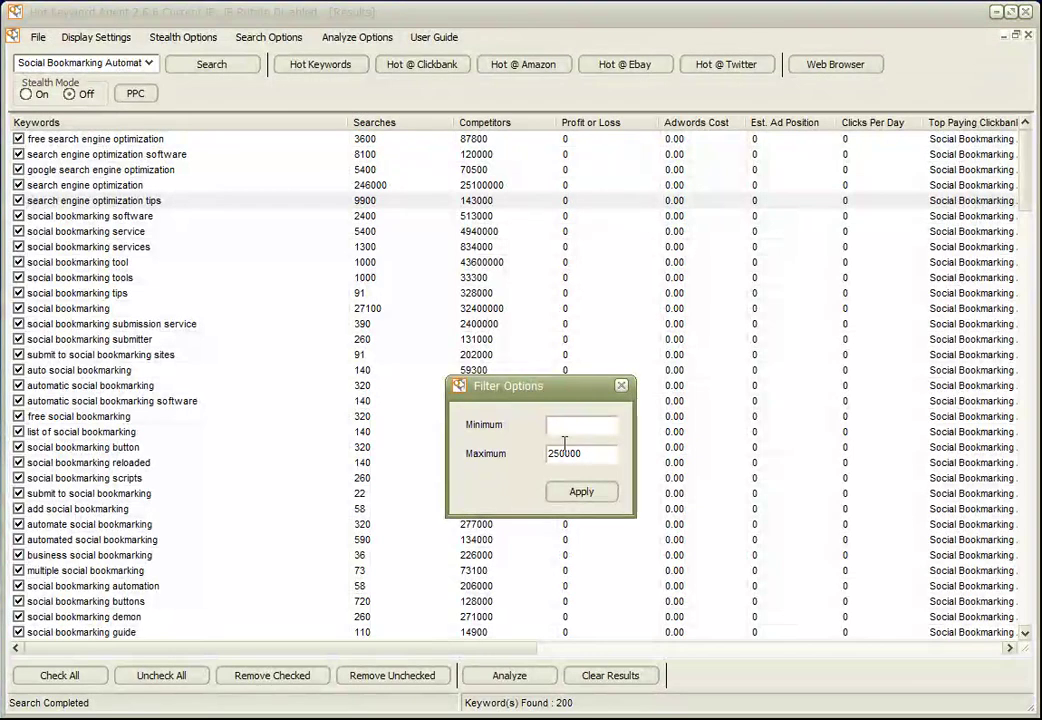
{"action": "left_click", "coordinate": [577, 494]}
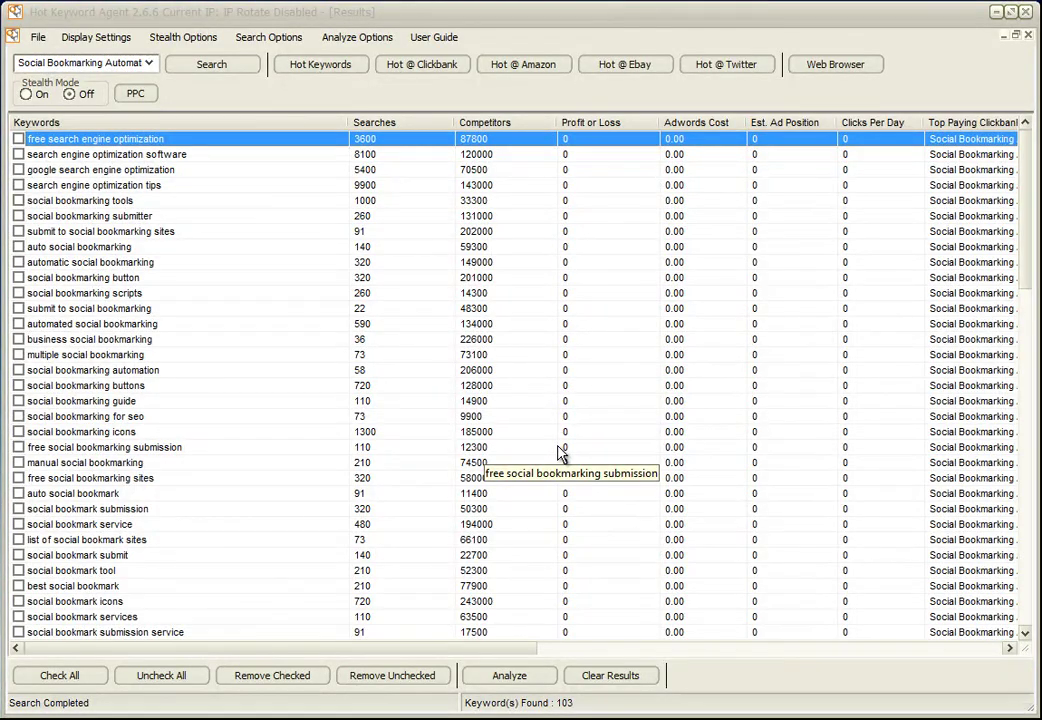
- Sort the filtered keywords by Competitors from lowest to highest
{"action": "right_click", "coordinate": [490, 122]}
{"action": "left_click", "coordinate": [510, 134]}
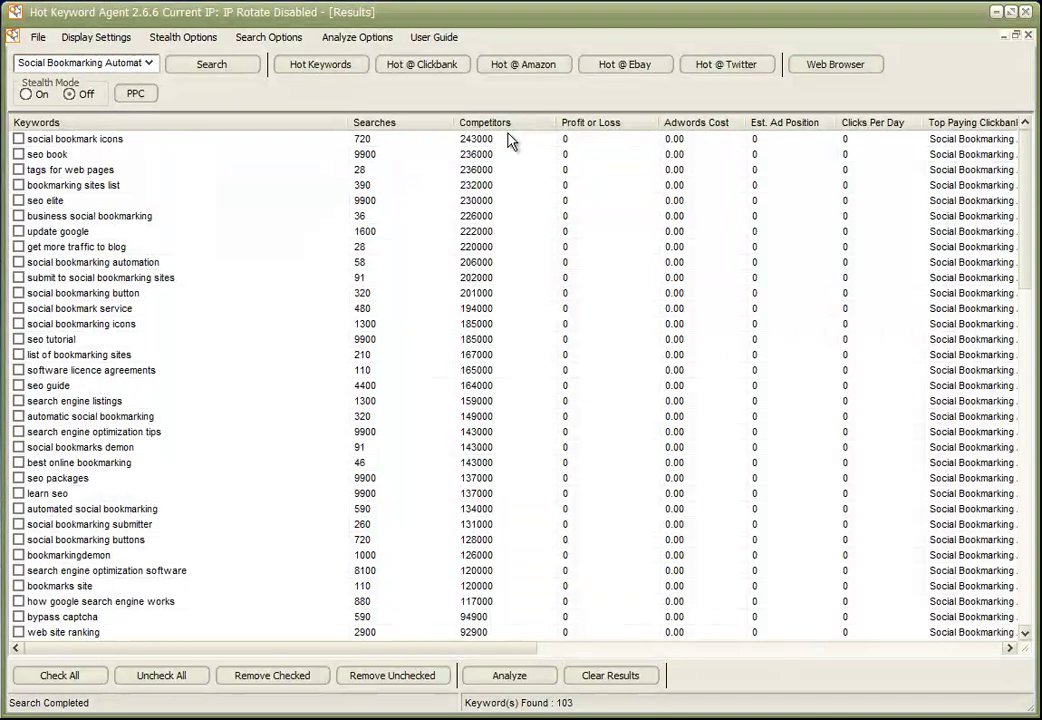
{"action": "right_click", "coordinate": [508, 133]}
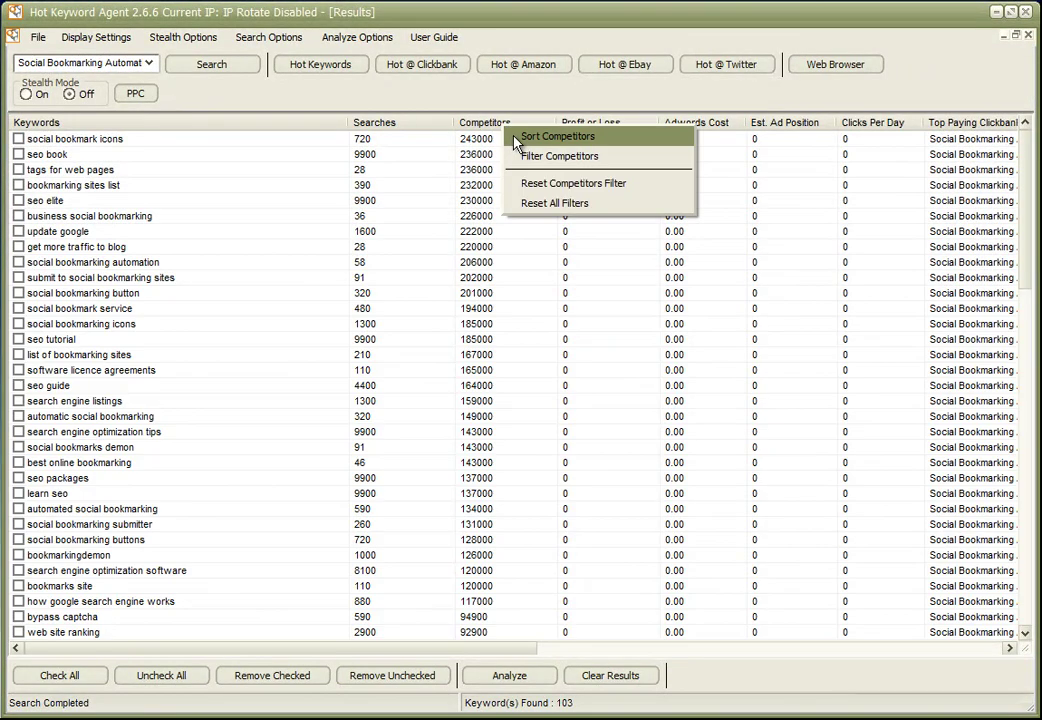
{"action": "left_click", "coordinate": [517, 140]}
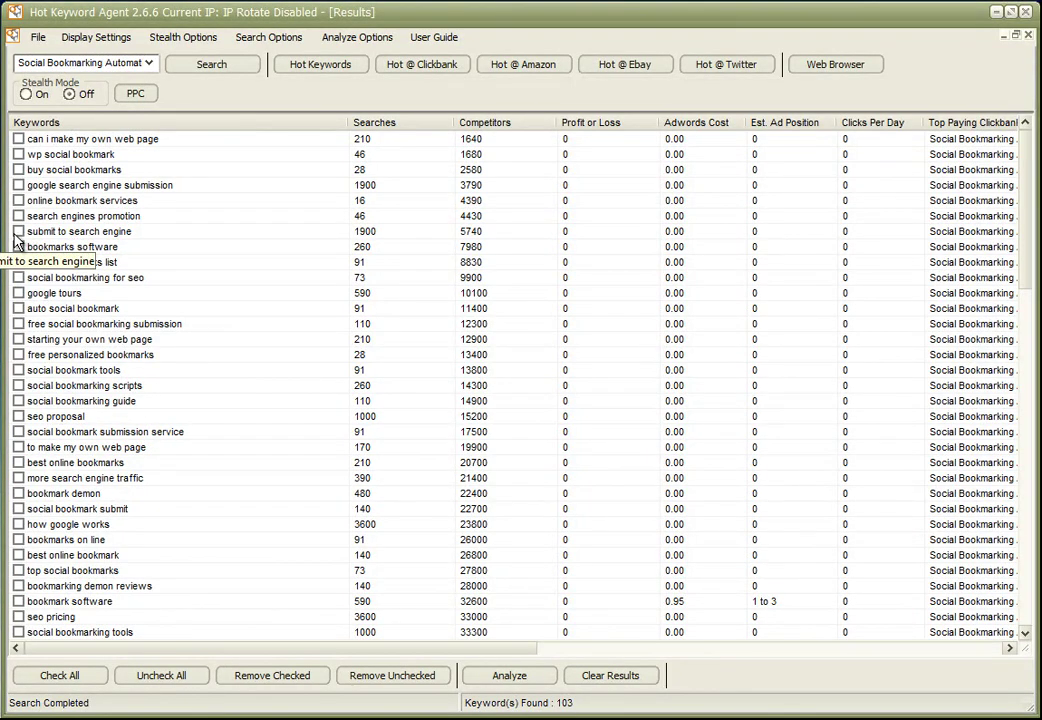
- Check the keywords "submit to search engine", "buy social bookmarks" and "wp social bookmark"
{"action": "left_click", "coordinate": [18, 232]}
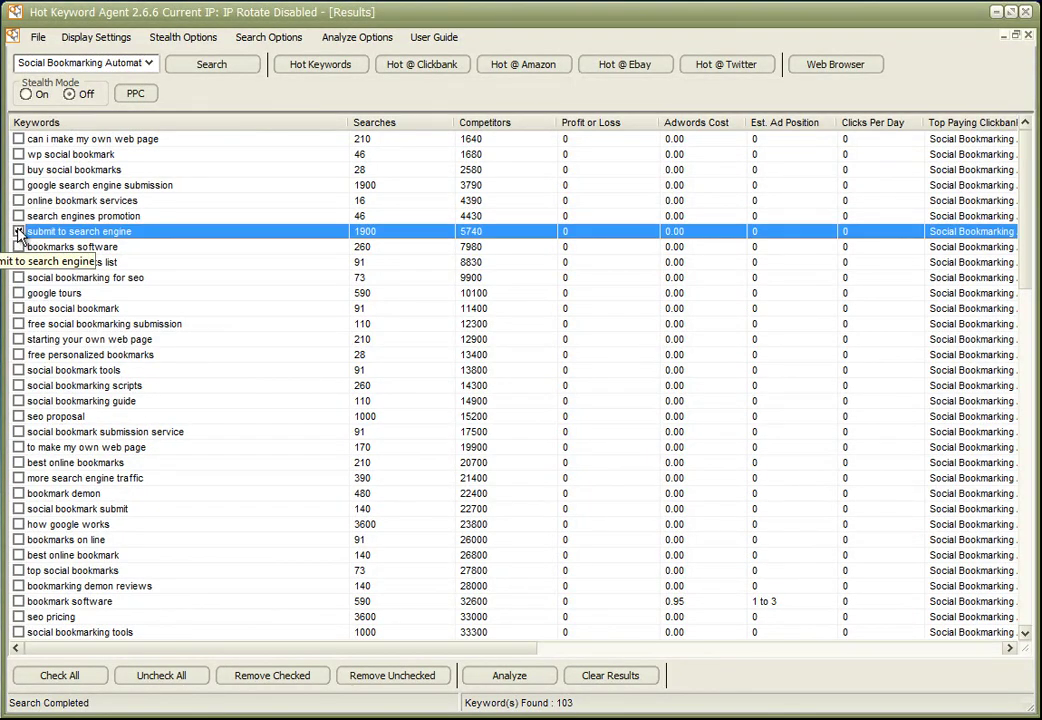
{"action": "left_click", "coordinate": [22, 170]}
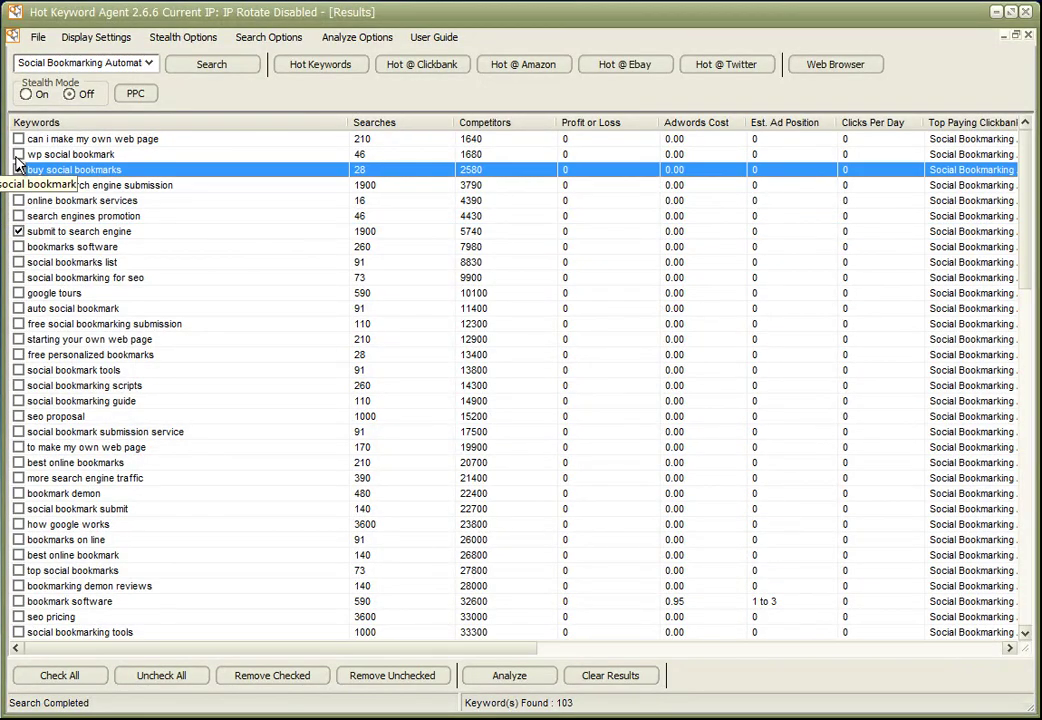
{"action": "left_click", "coordinate": [18, 155]}
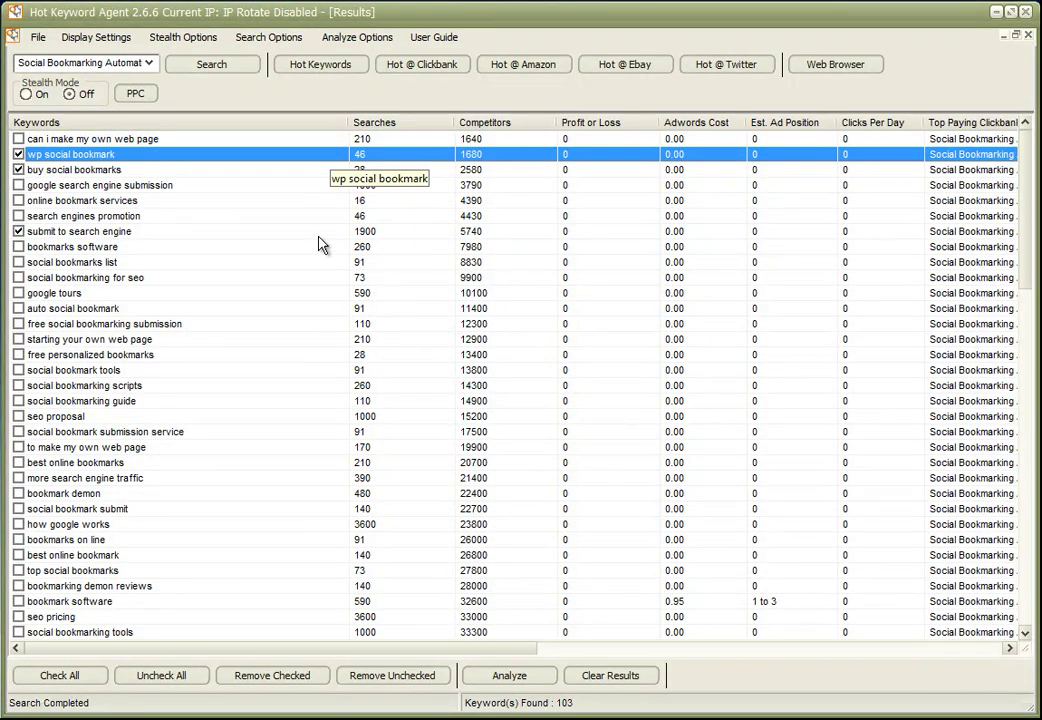
- Filter the keywords to a minimum of 500 searches
{"action": "right_click", "coordinate": [398, 128]}
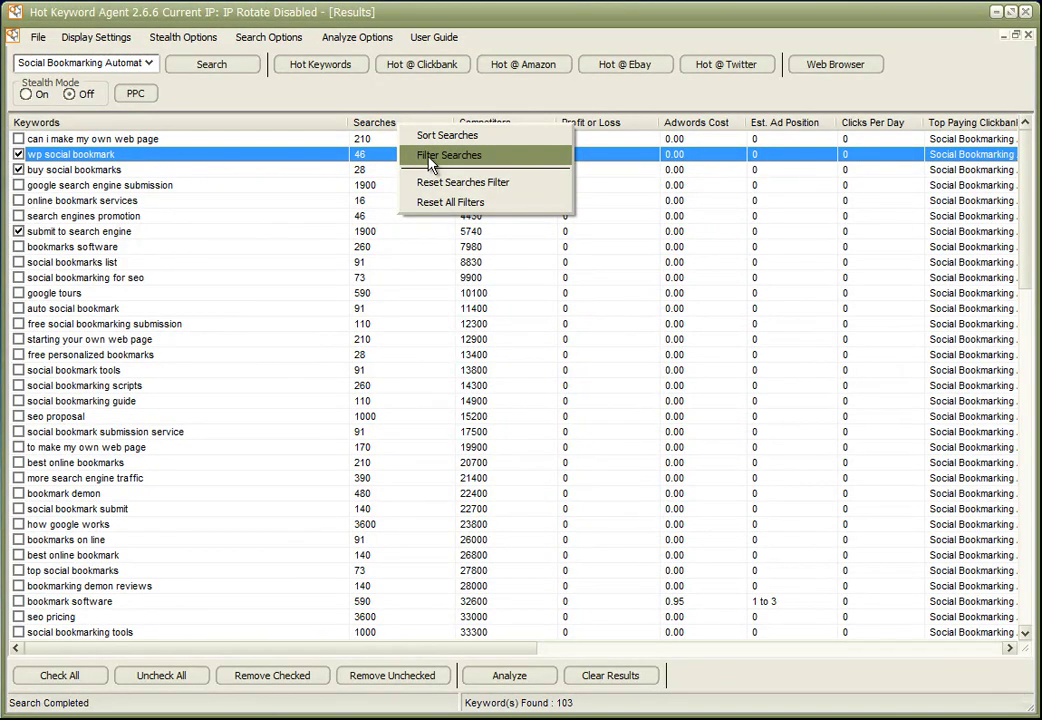
{"action": "left_click", "coordinate": [431, 165]}
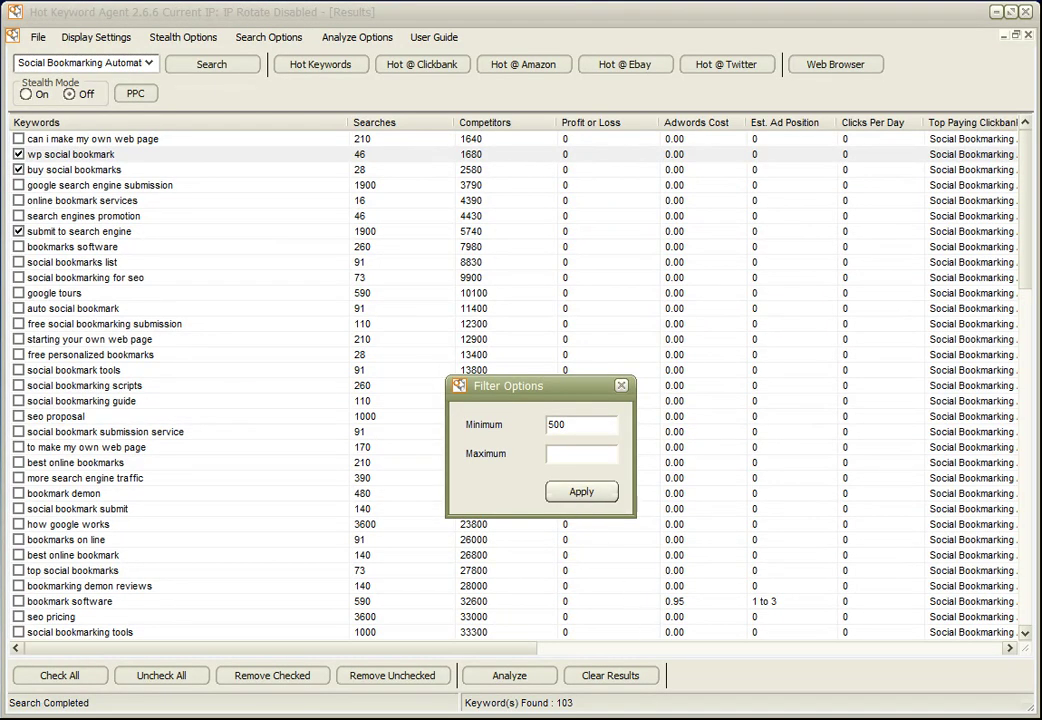
{"action": "key", "text": "Return"}
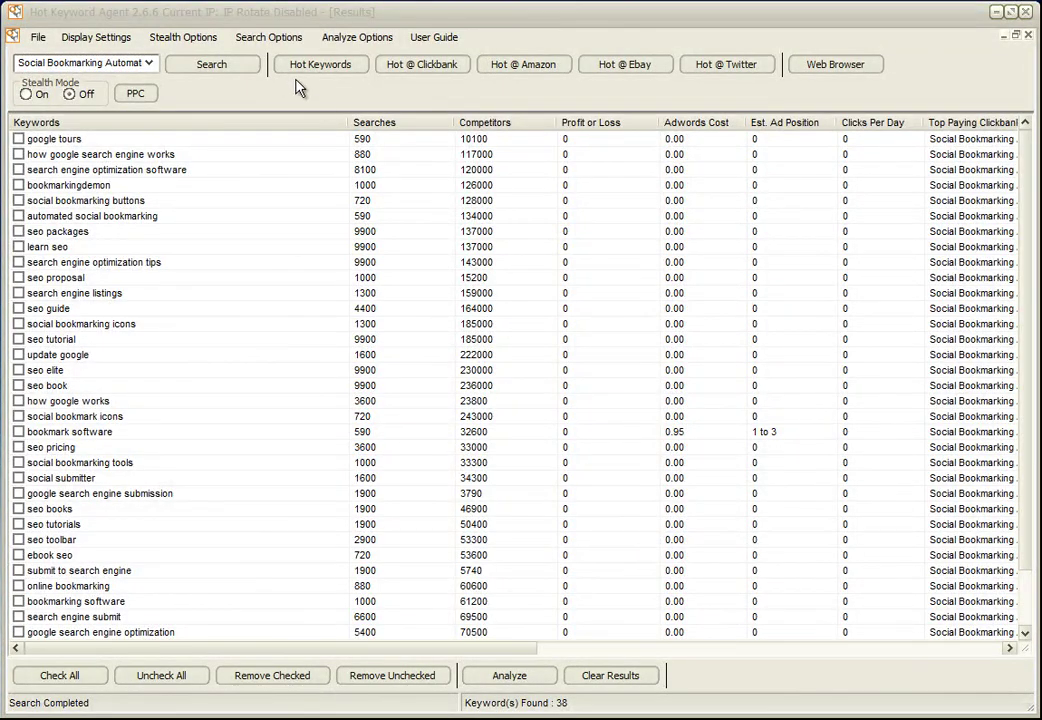
- Sort the keywords by Searches from highest to lowest and select the "bookmarking demon" keyword
{"action": "right_click", "coordinate": [375, 122]}
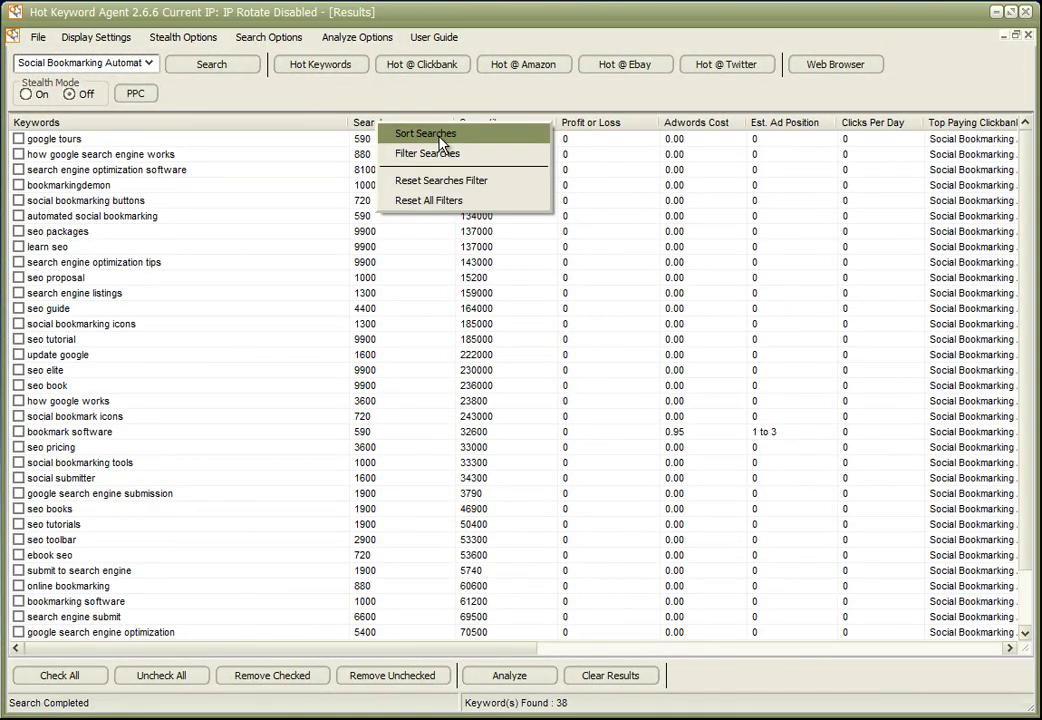
{"action": "left_click", "coordinate": [383, 134]}
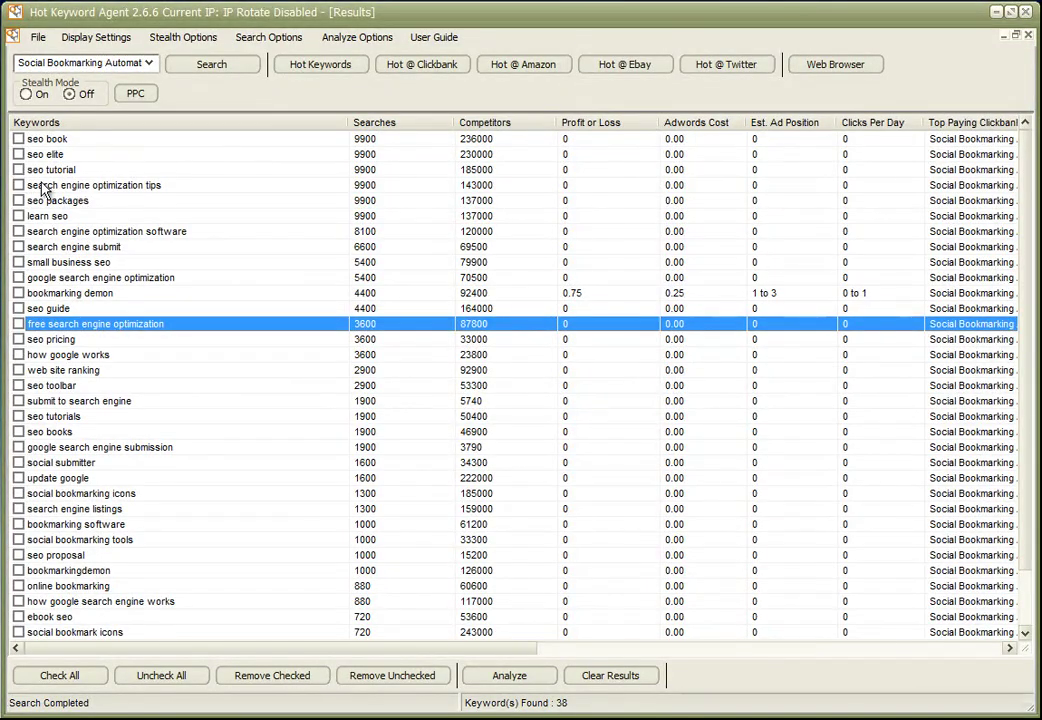
{"action": "left_click", "coordinate": [97, 296]}
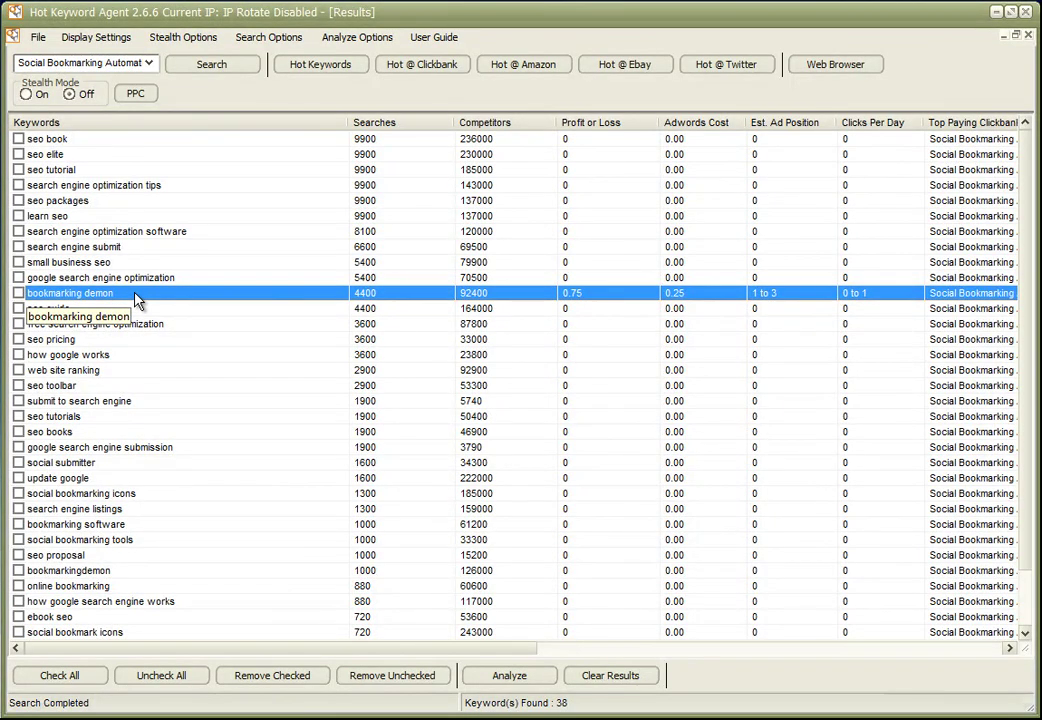
- Run a domain search for the keyword "bookmarking demon" and review which domain extensions are available
{"action": "right_click", "coordinate": [139, 300]}
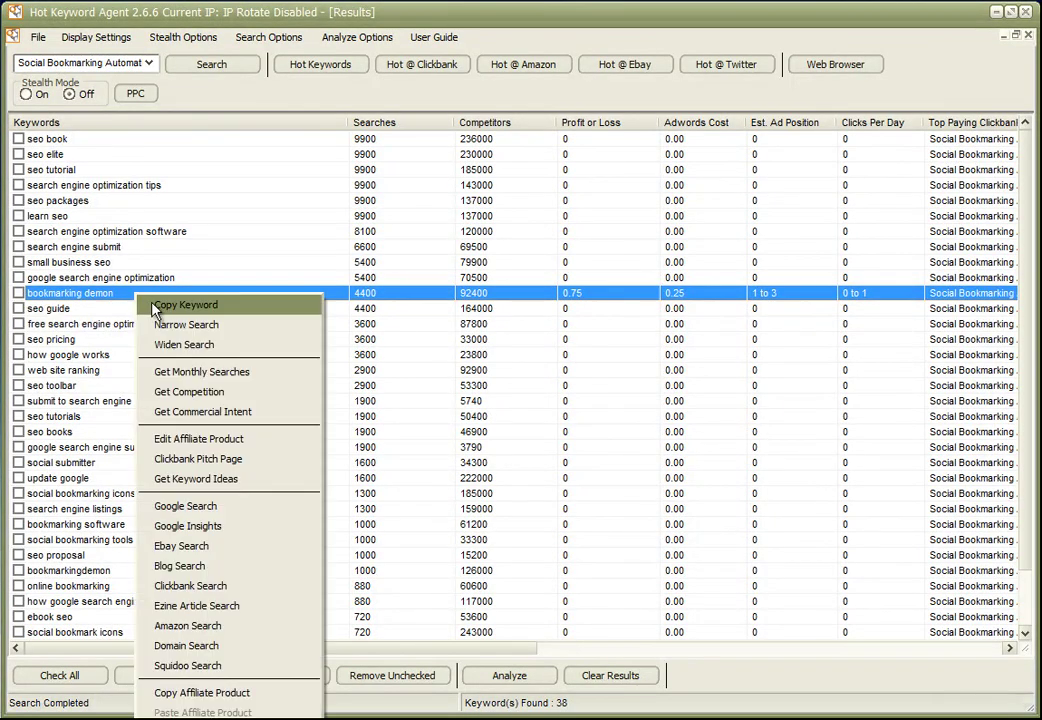
{"action": "left_click", "coordinate": [223, 648]}
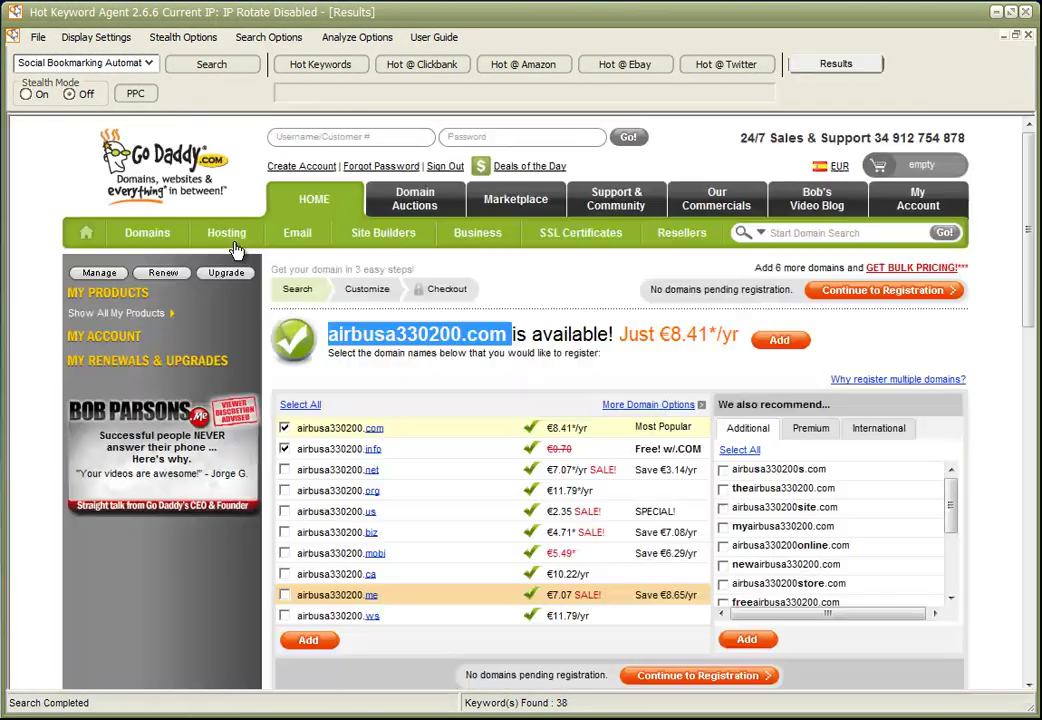
{"action": "mouse_move", "coordinate": [230, 250]}
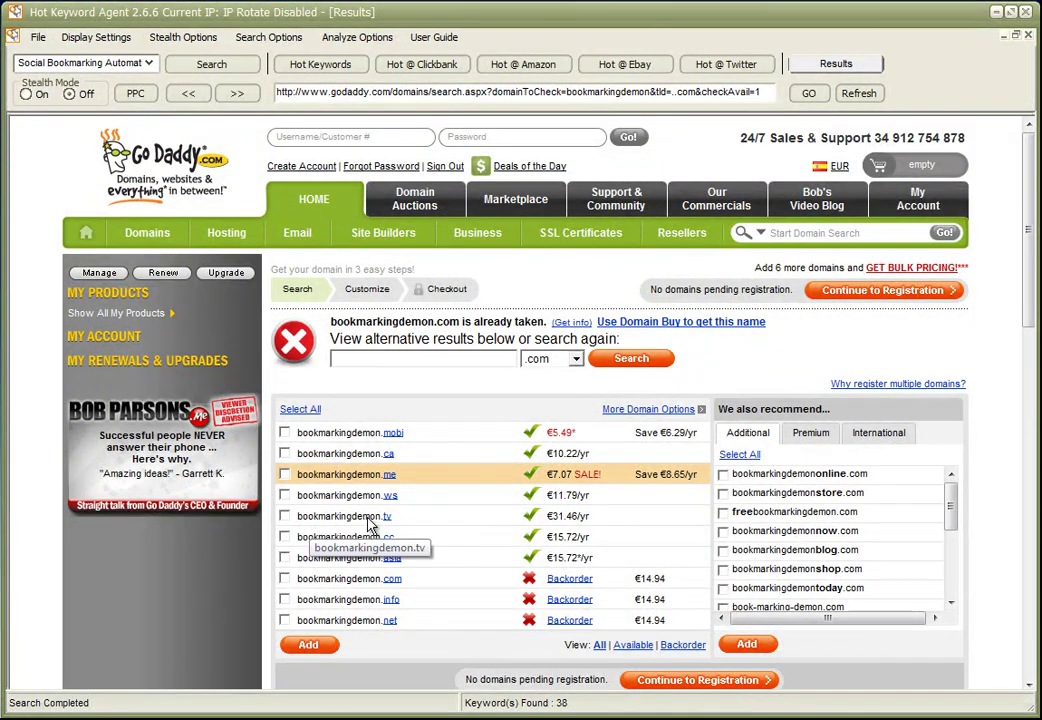
{"action": "mouse_move", "coordinate": [388, 522]}
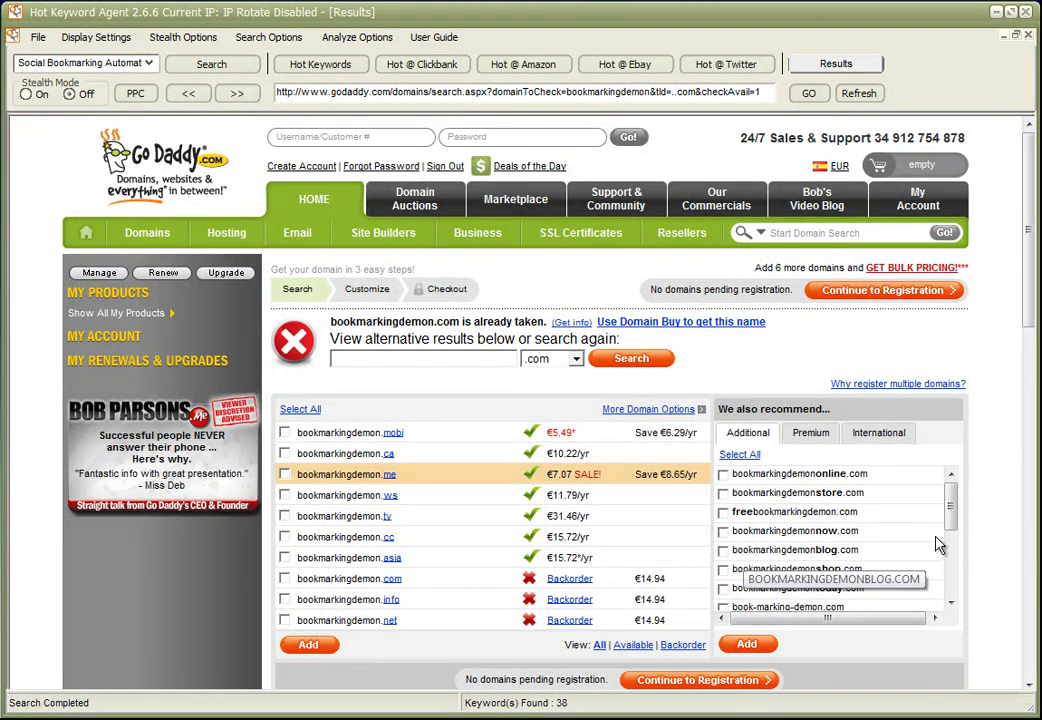
- Browse the recommended additional domain names for bookmarkingdemon, then return to the keyword results
{"action": "left_click_drag", "start_coordinate": [953, 514], "coordinate": [958, 543]}
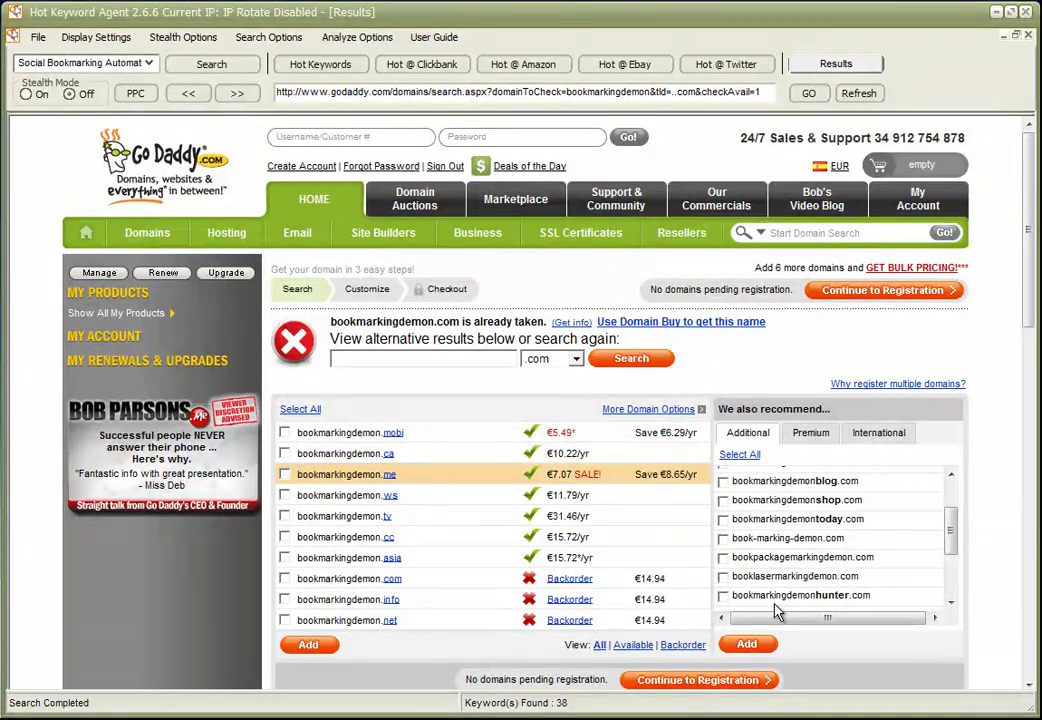
{"action": "scroll", "coordinate": [778, 600], "scroll_direction": "down", "scroll_amount": 5}
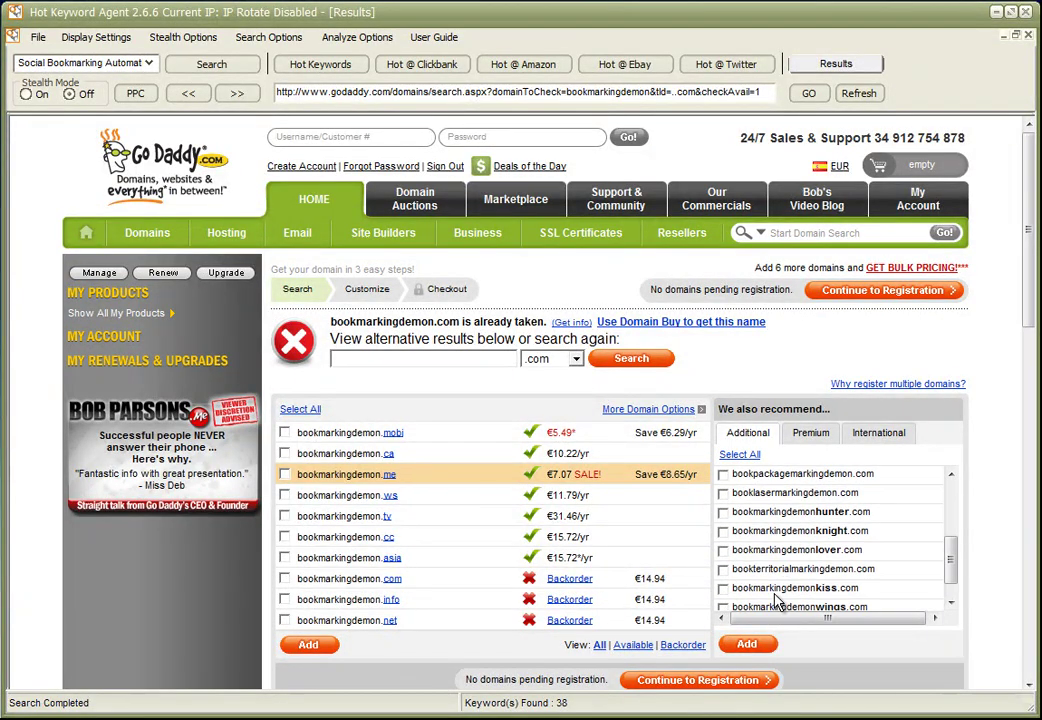
{"action": "scroll", "coordinate": [777, 598], "scroll_direction": "down", "scroll_amount": 1}
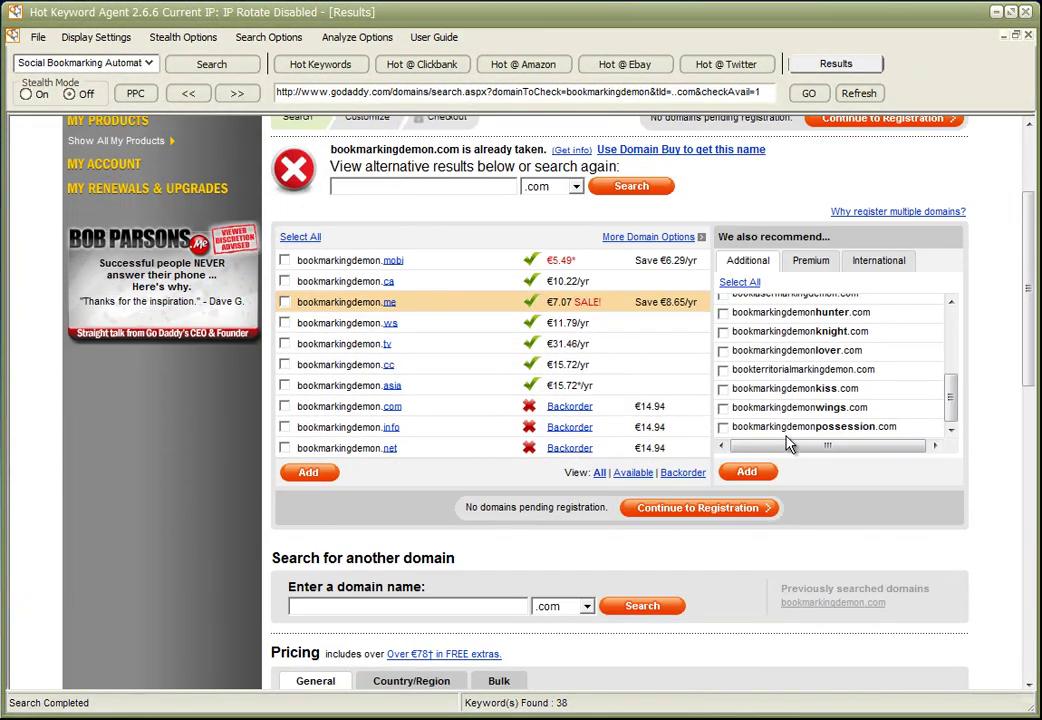
{"action": "scroll", "coordinate": [770, 395], "scroll_direction": "up", "scroll_amount": 3}
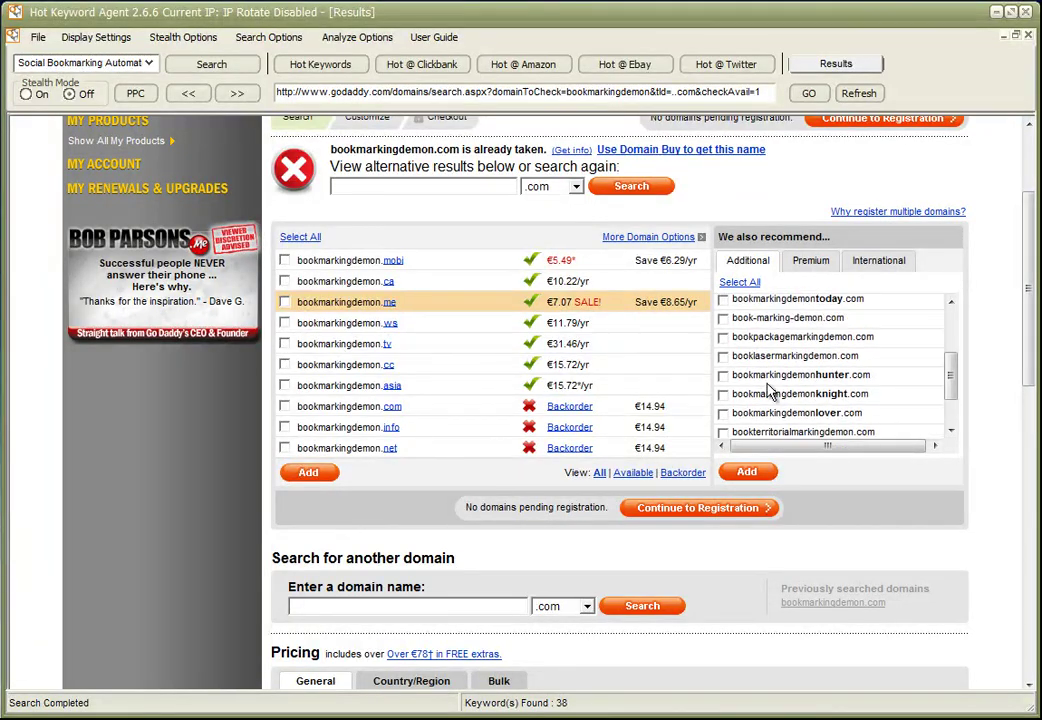
{"action": "scroll", "coordinate": [770, 393], "scroll_direction": "up", "scroll_amount": 1}
{"action": "scroll", "coordinate": [770, 390], "scroll_direction": "up", "scroll_amount": 2}
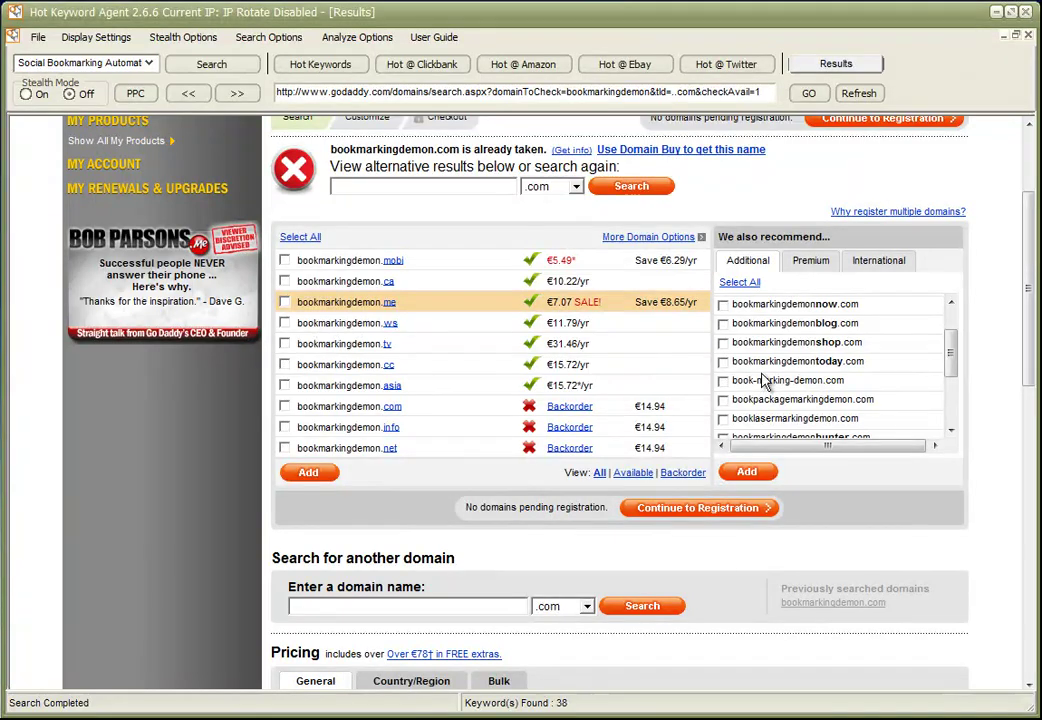
{"action": "scroll", "coordinate": [775, 382], "scroll_direction": "up", "scroll_amount": 1}
{"action": "scroll", "coordinate": [777, 380], "scroll_direction": "up", "scroll_amount": 1}
{"action": "scroll", "coordinate": [775, 380], "scroll_direction": "up", "scroll_amount": 3}
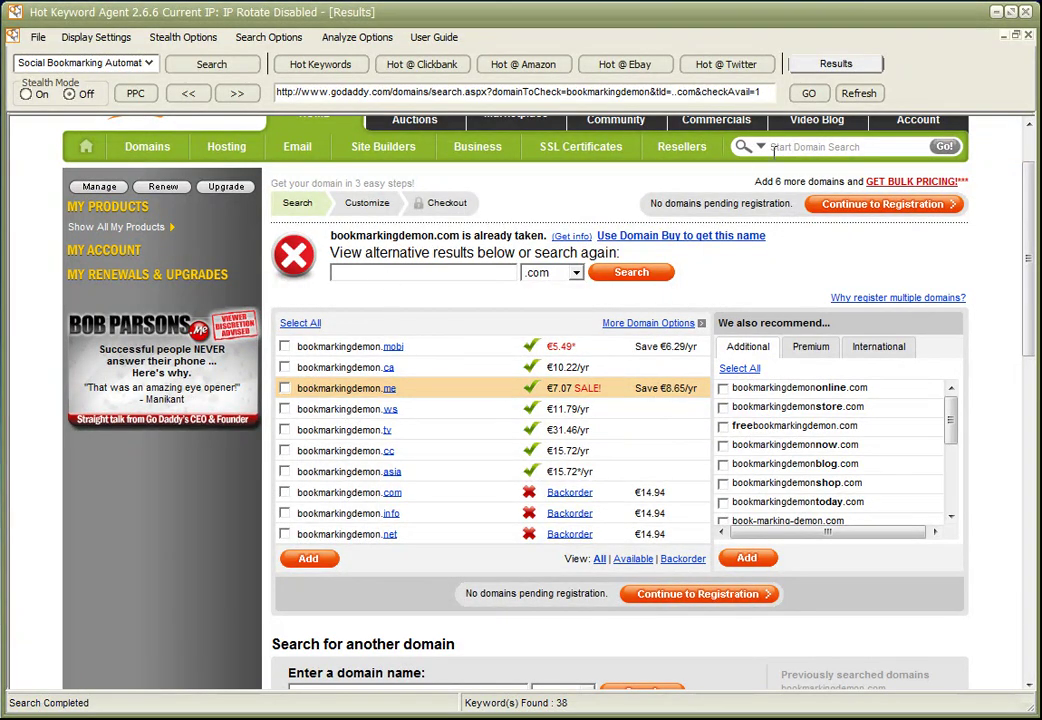
{"action": "left_click", "coordinate": [840, 64]}
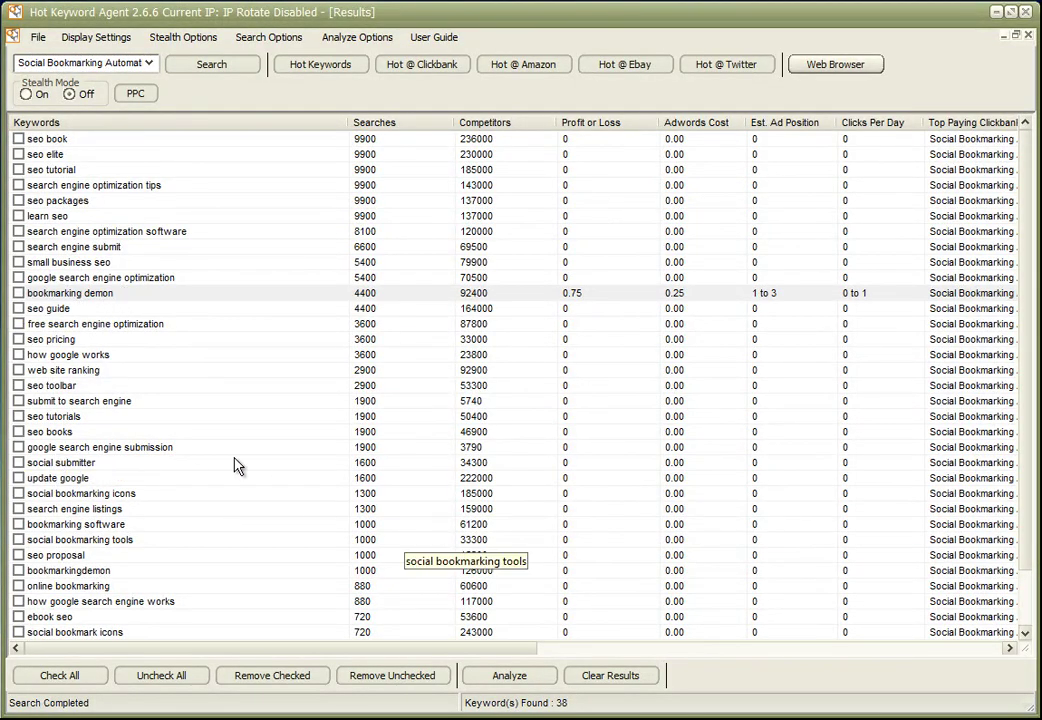
- Review the searches and competitors of the keywords "social submitter", "social bookmarking tools" and "bookmarking software"
{"action": "left_click", "coordinate": [88, 465]}
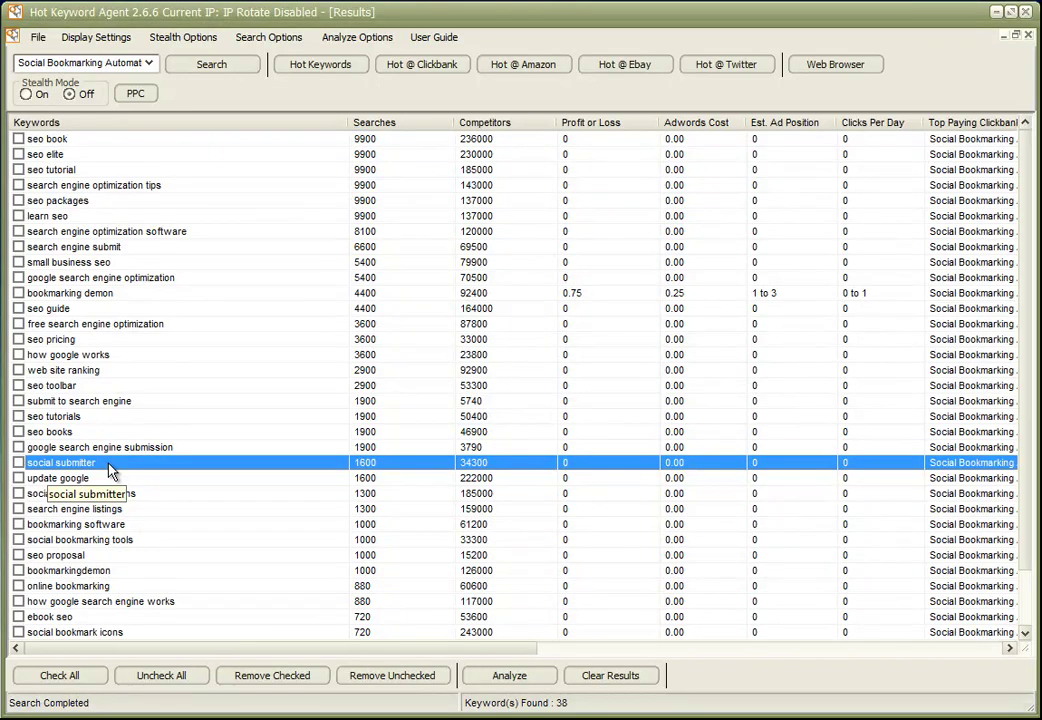
{"action": "scroll", "coordinate": [180, 553], "scroll_direction": "down", "scroll_amount": 1}
{"action": "scroll", "coordinate": [170, 550], "scroll_direction": "down", "scroll_amount": 1}
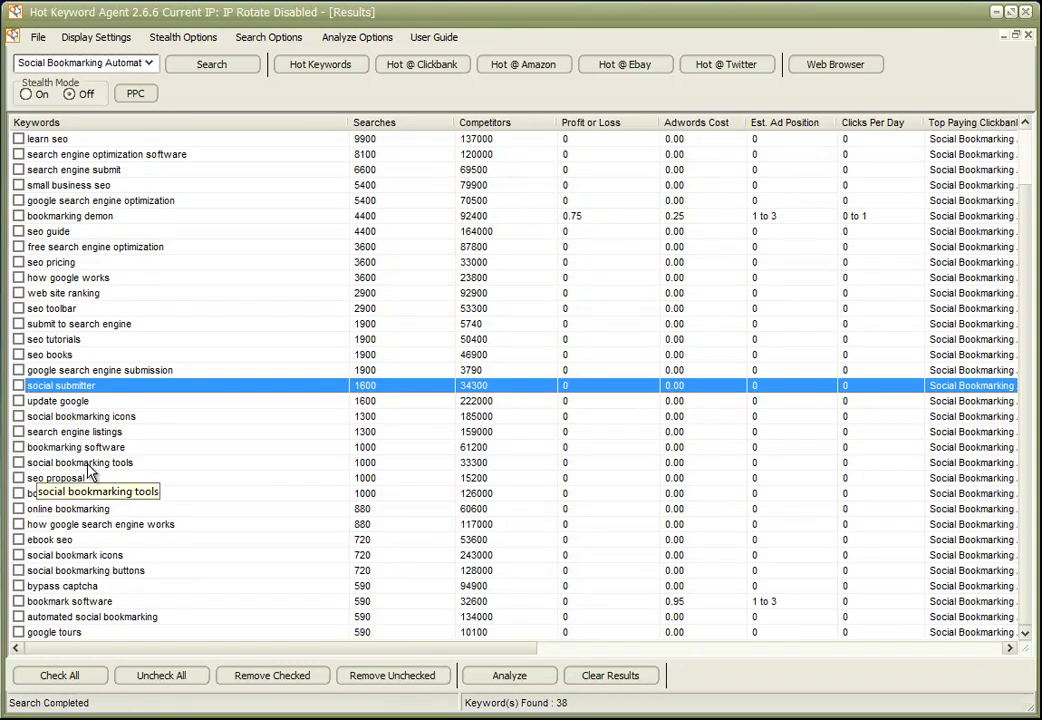
{"action": "left_click", "coordinate": [86, 466]}
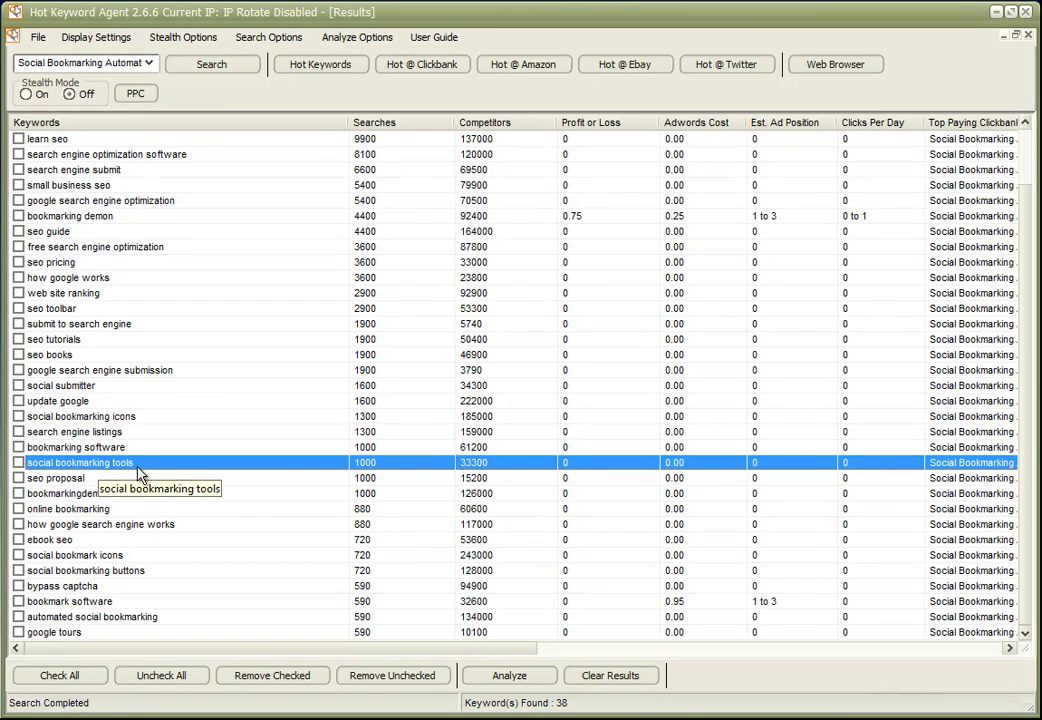
{"action": "left_click", "coordinate": [61, 451]}
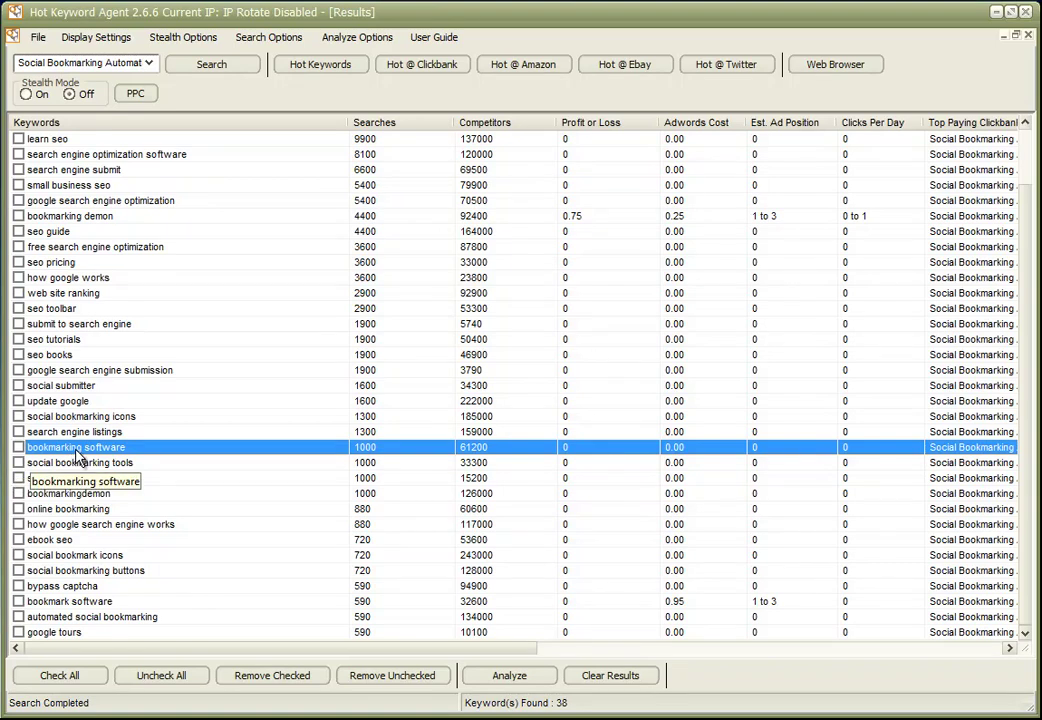
- Check the keywords "bookmarking software", "social bookmarking tools" and "bookmarking demon" for analysis
{"action": "right_click", "coordinate": [78, 456]}
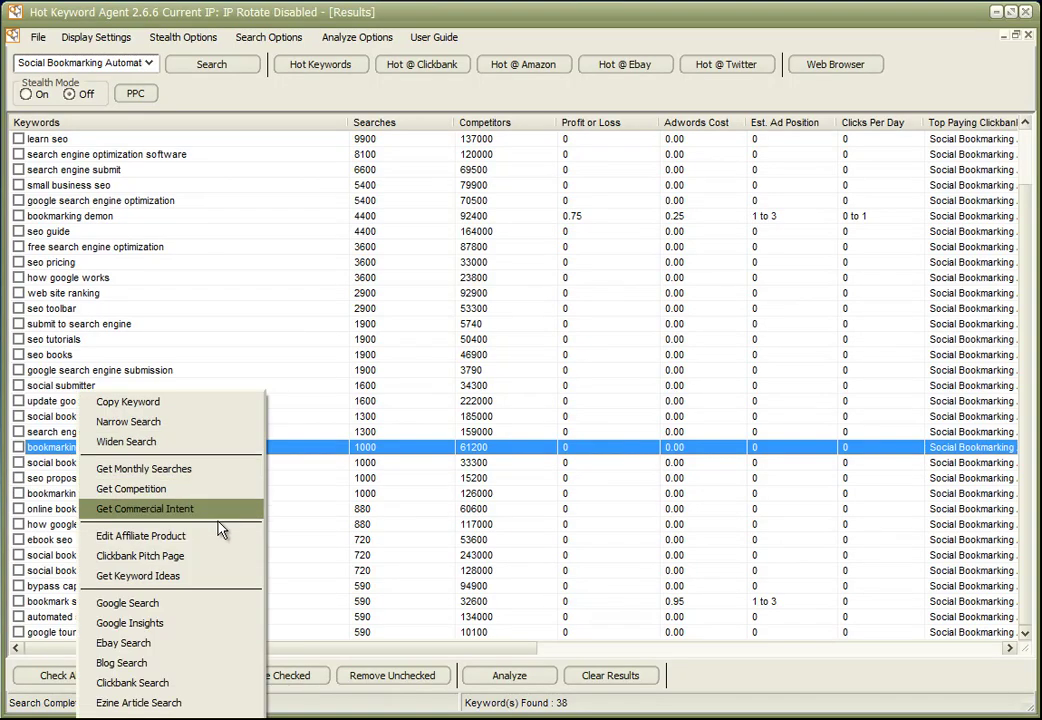
{"action": "left_click", "coordinate": [19, 448]}
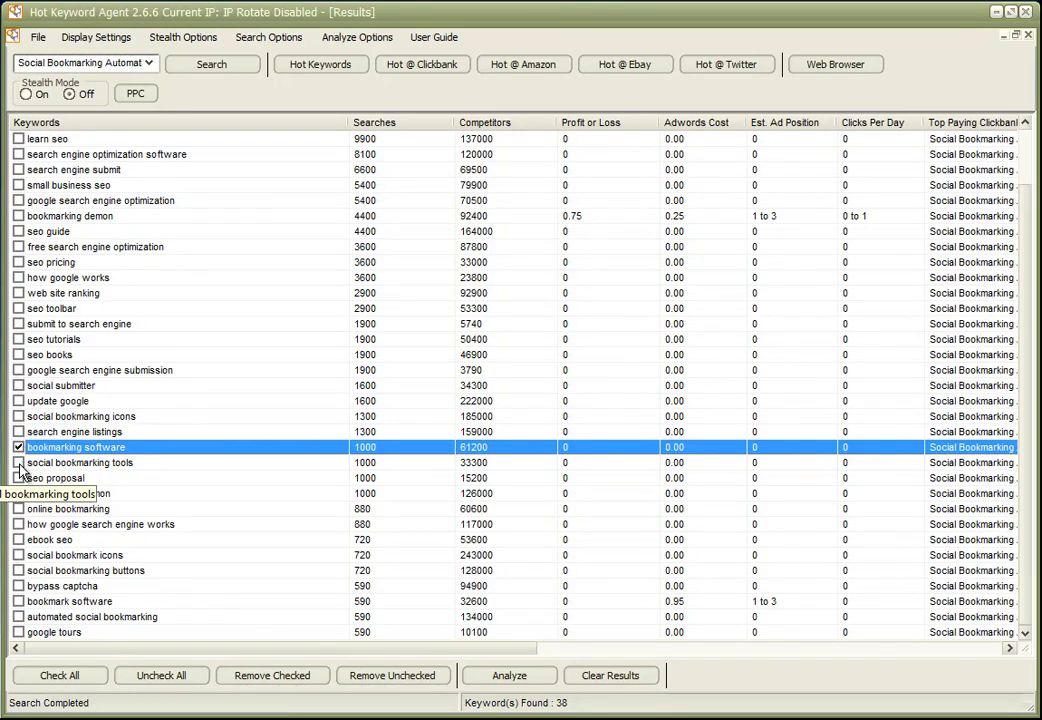
{"action": "left_click", "coordinate": [19, 463]}
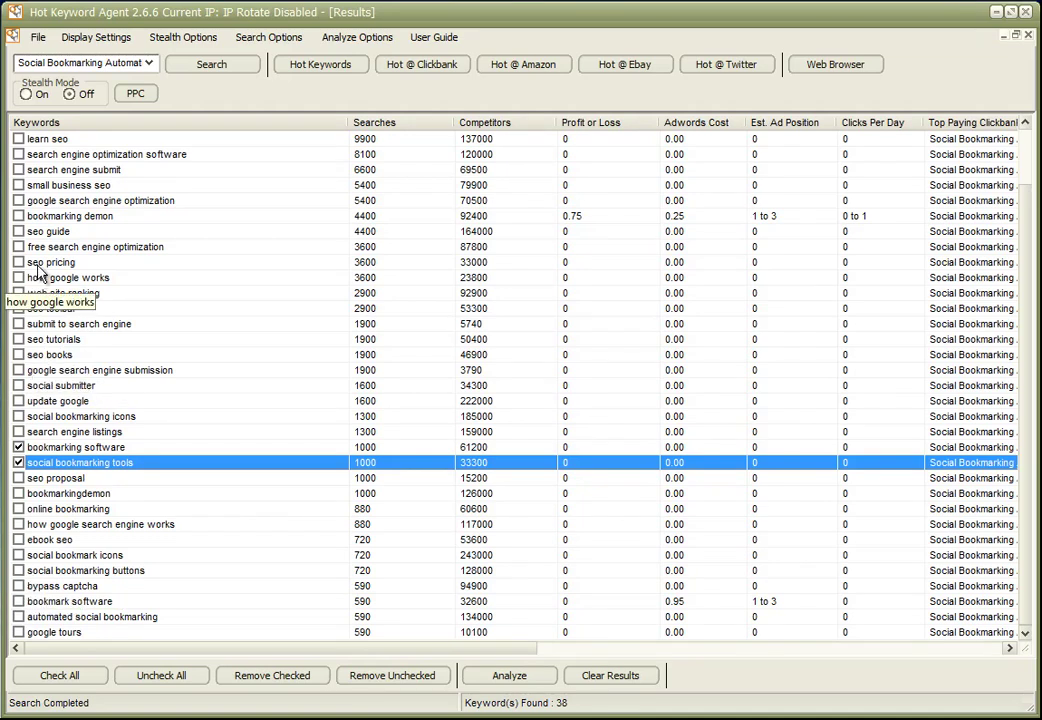
{"action": "left_click", "coordinate": [19, 216]}
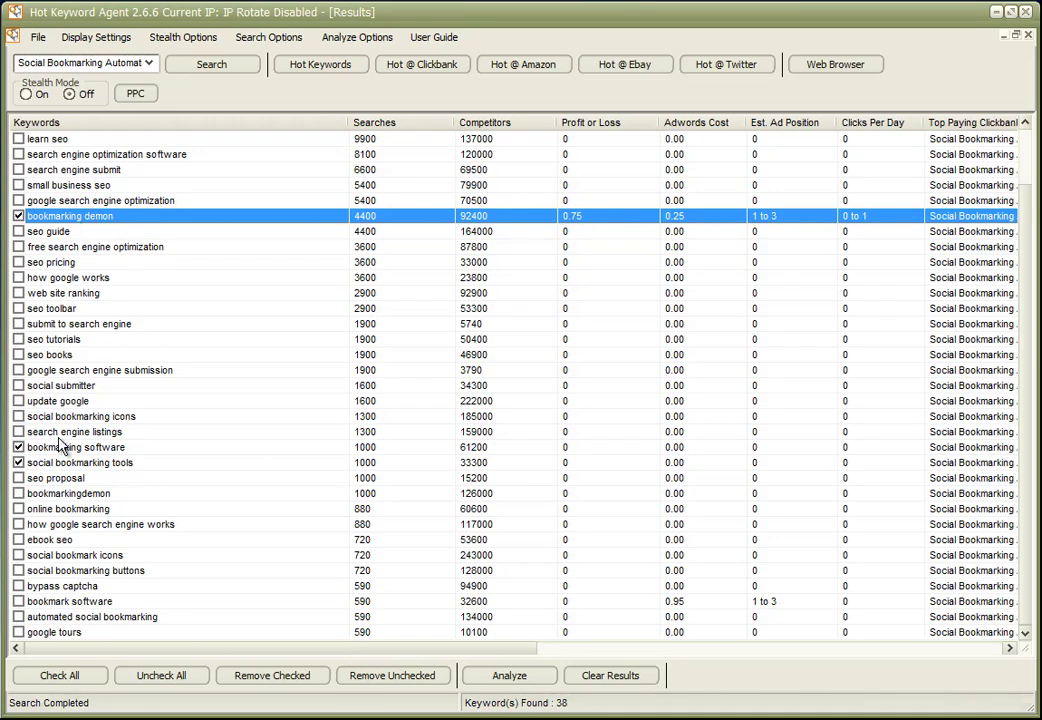
- Configure the analysis to show only Commercial Intent, turning off monthly search results and competition
{"action": "left_click", "coordinate": [358, 40]}
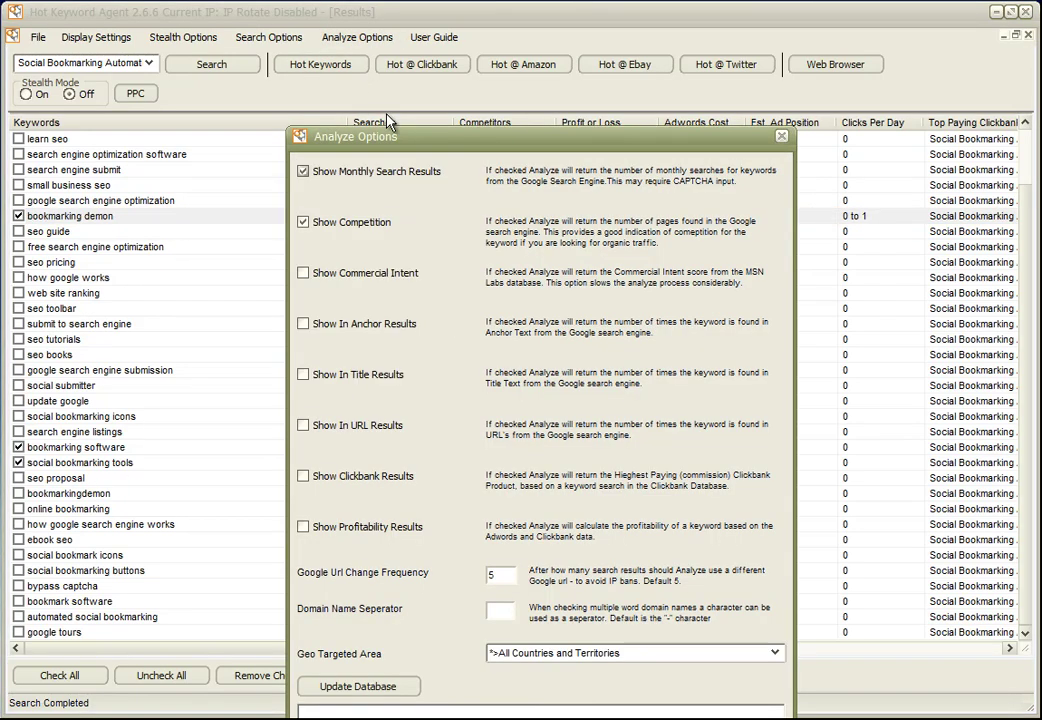
{"action": "left_click", "coordinate": [302, 224]}
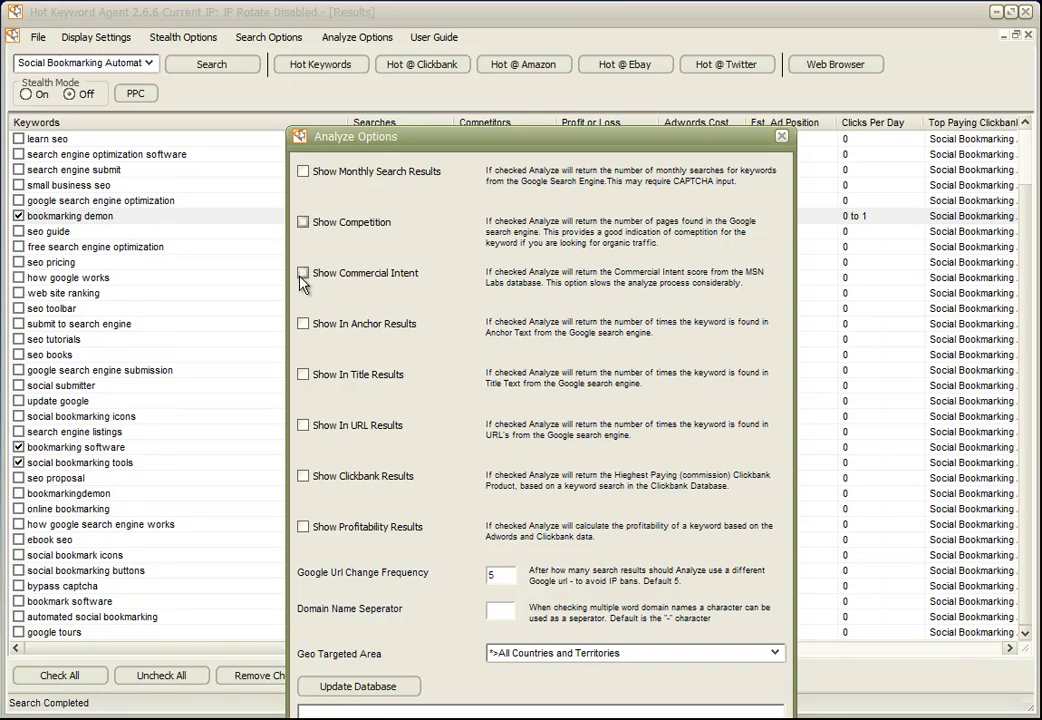
{"action": "left_click", "coordinate": [303, 273]}
{"action": "left_click_drag", "start_coordinate": [537, 143], "coordinate": [526, 55]}
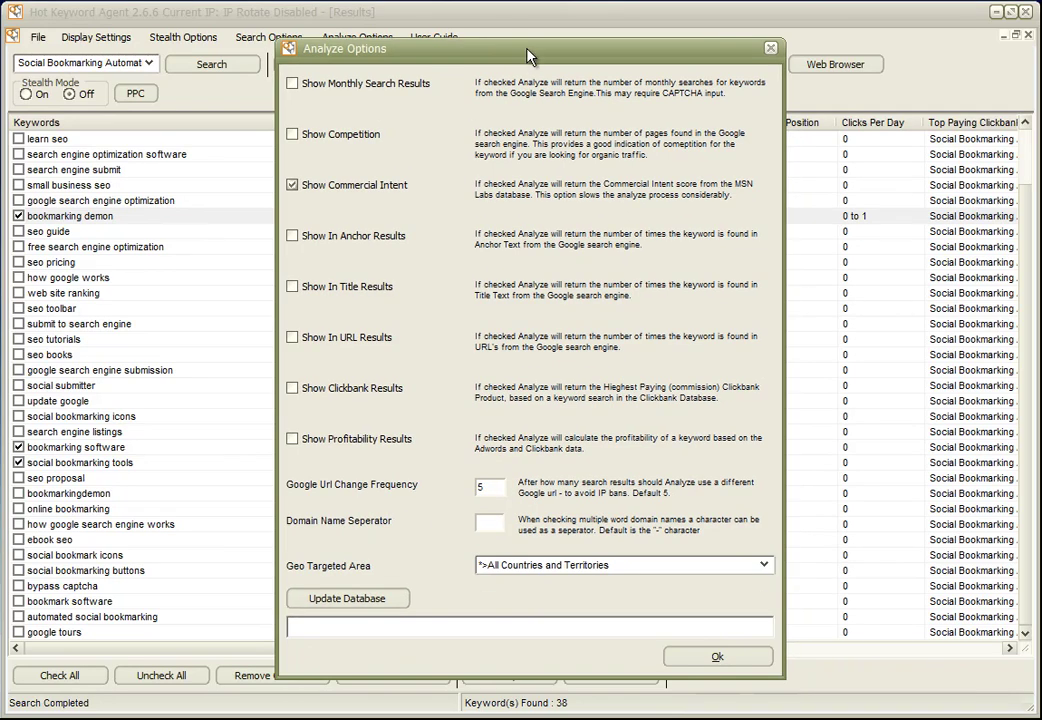
{"action": "left_click", "coordinate": [718, 657]}
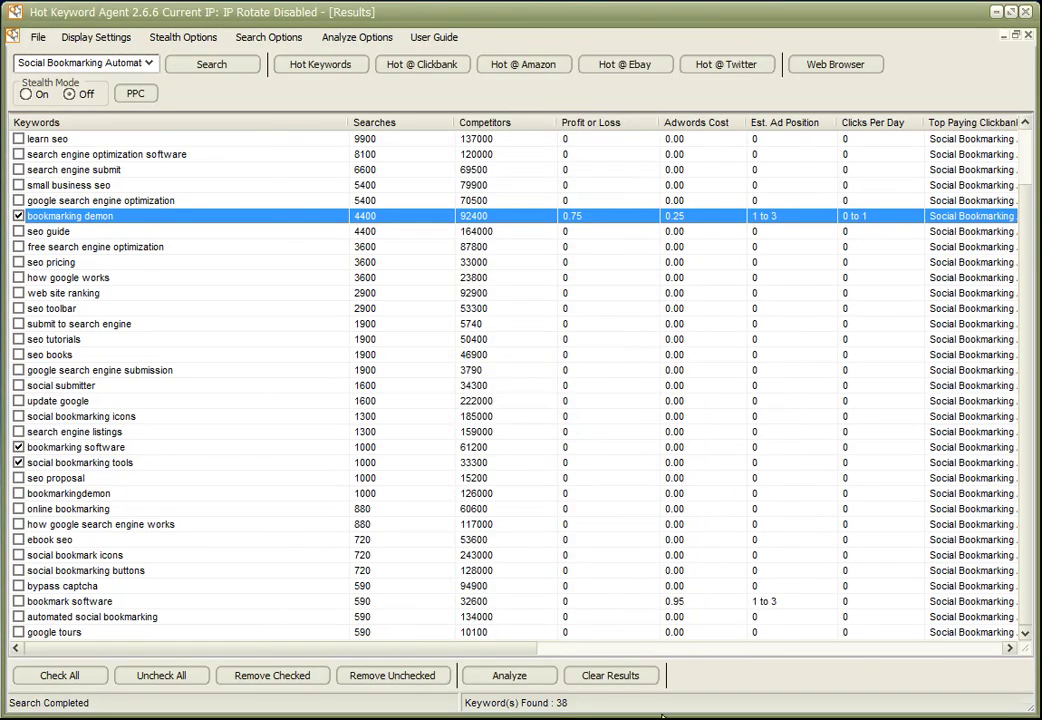
- Analyze the checked keywords and inspect the Commercial Intent scores of "social bookmarking tools" and "bookmarking demon"
{"action": "left_click", "coordinate": [510, 676]}
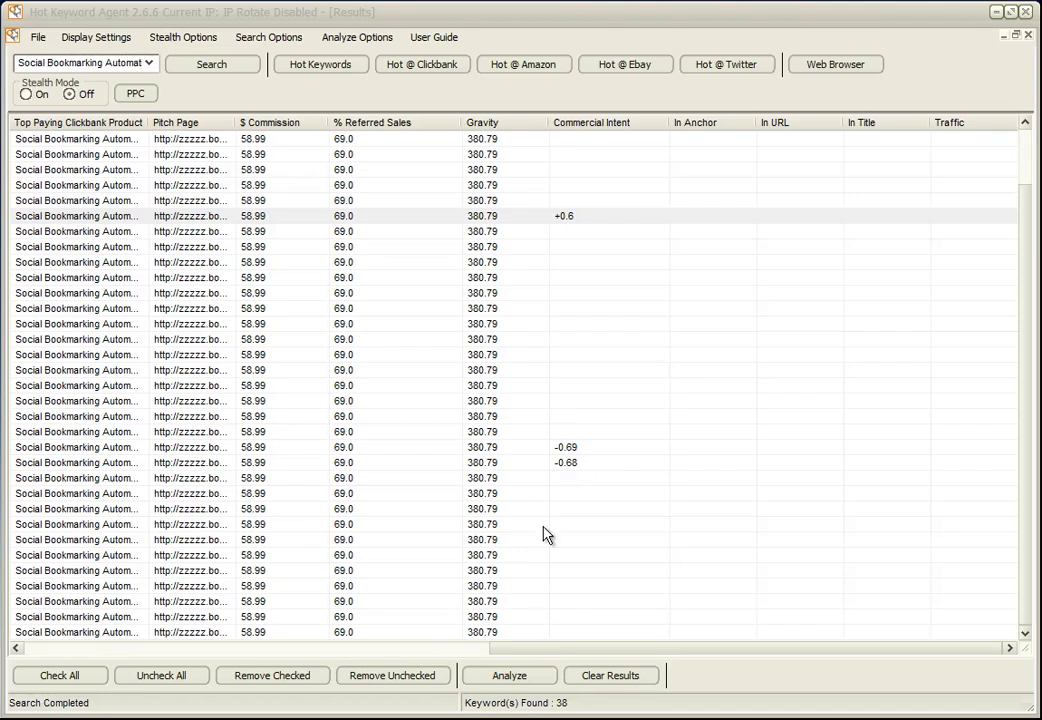
{"action": "left_click", "coordinate": [538, 465]}
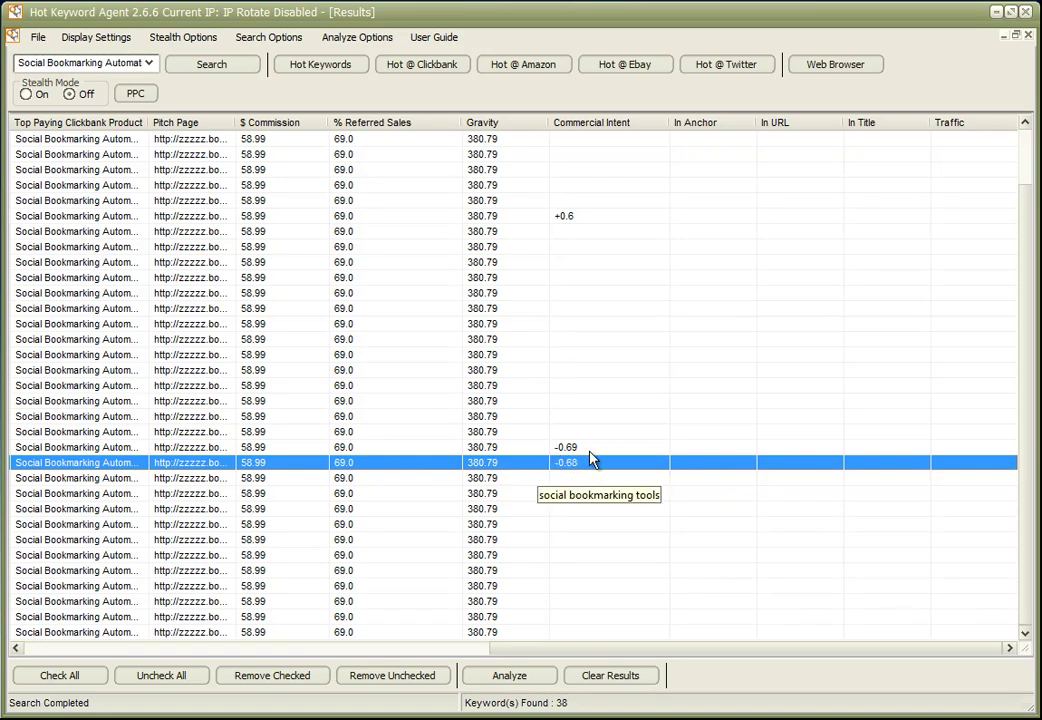
{"action": "left_click", "coordinate": [588, 218]}
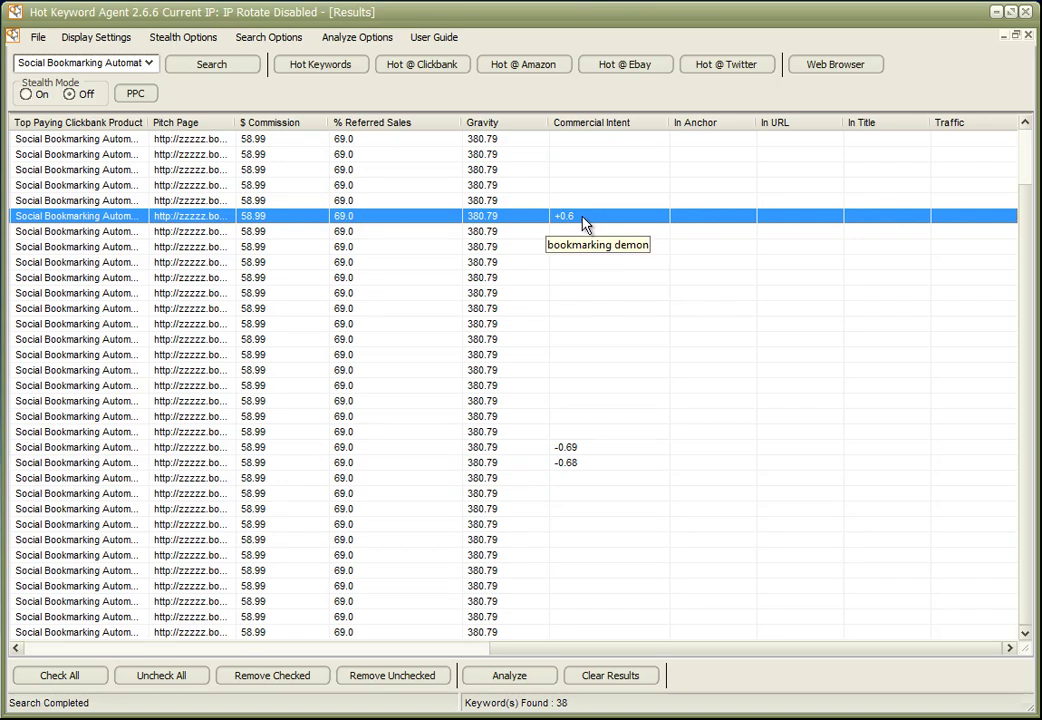